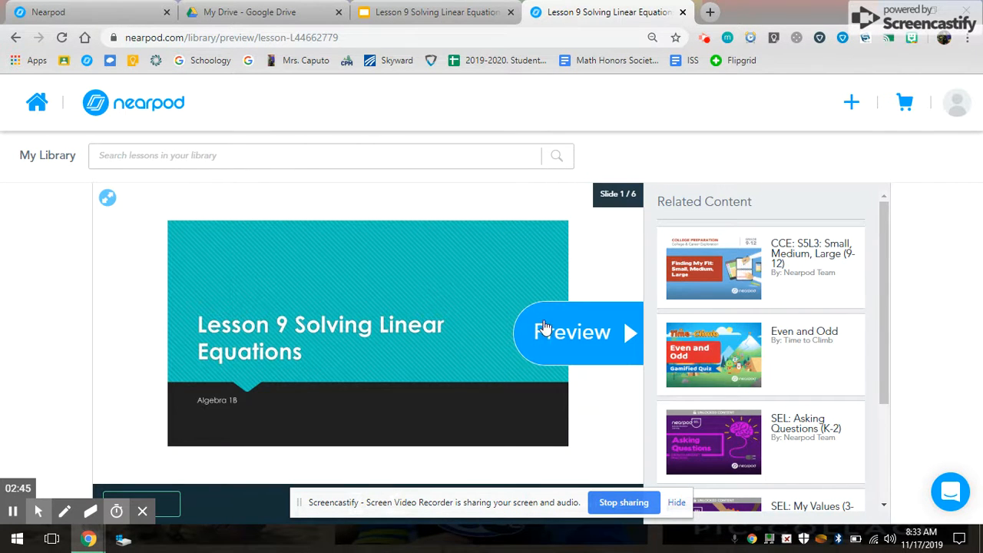
Preview the Lesson 9 Solving Linear Equations lesson from its first slide through slide 6.
{"action": "left_click", "coordinate": [574, 336]}
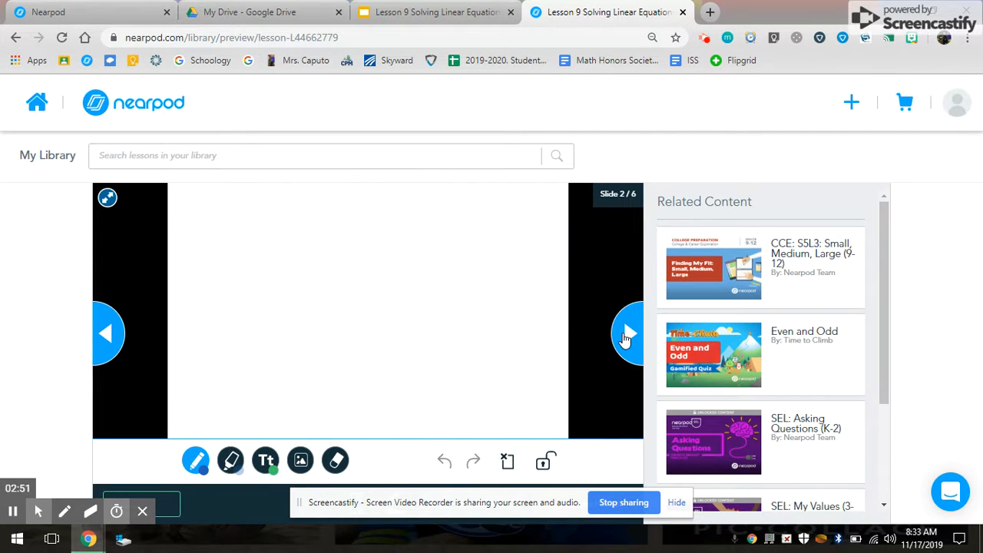
{"action": "left_click", "coordinate": [623, 318]}
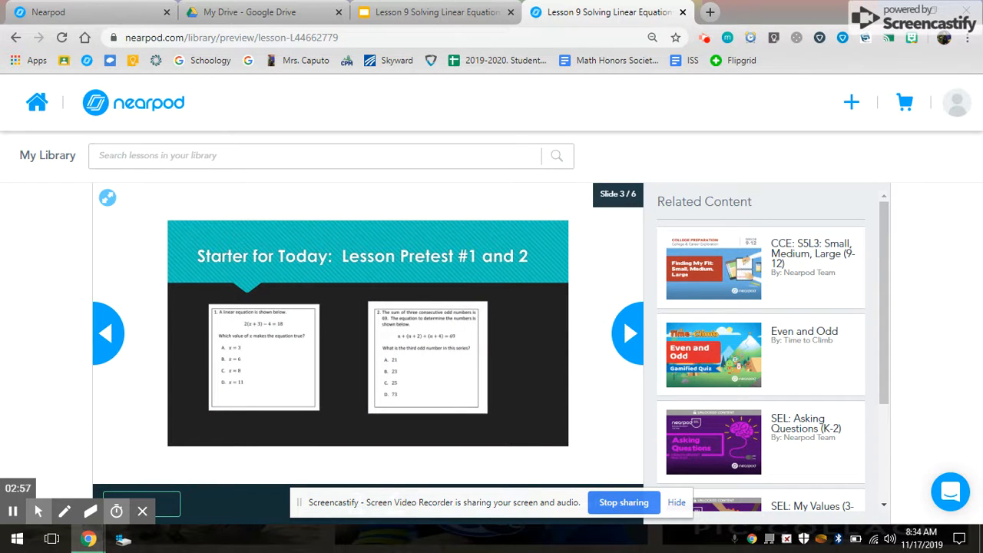
{"action": "left_click", "coordinate": [627, 336]}
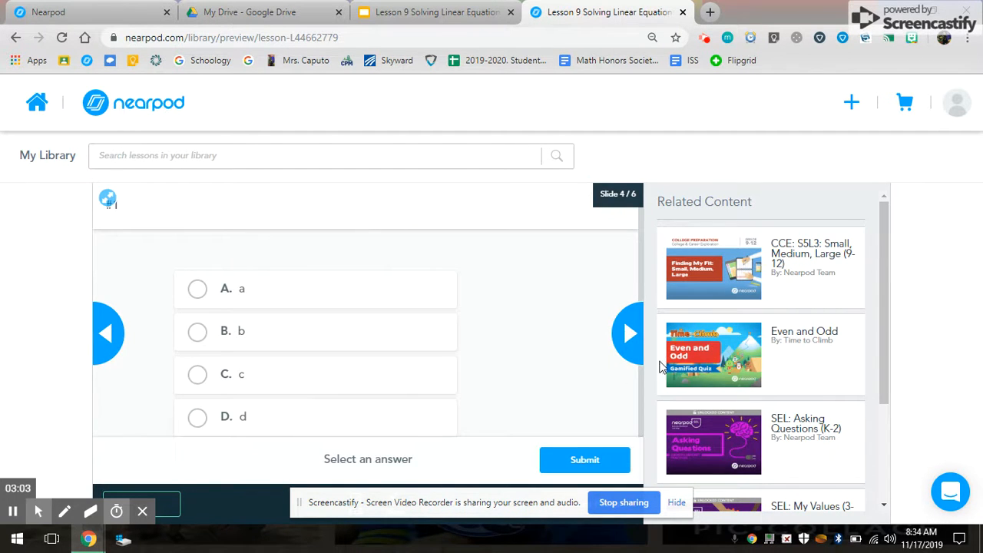
{"action": "left_click", "coordinate": [628, 336]}
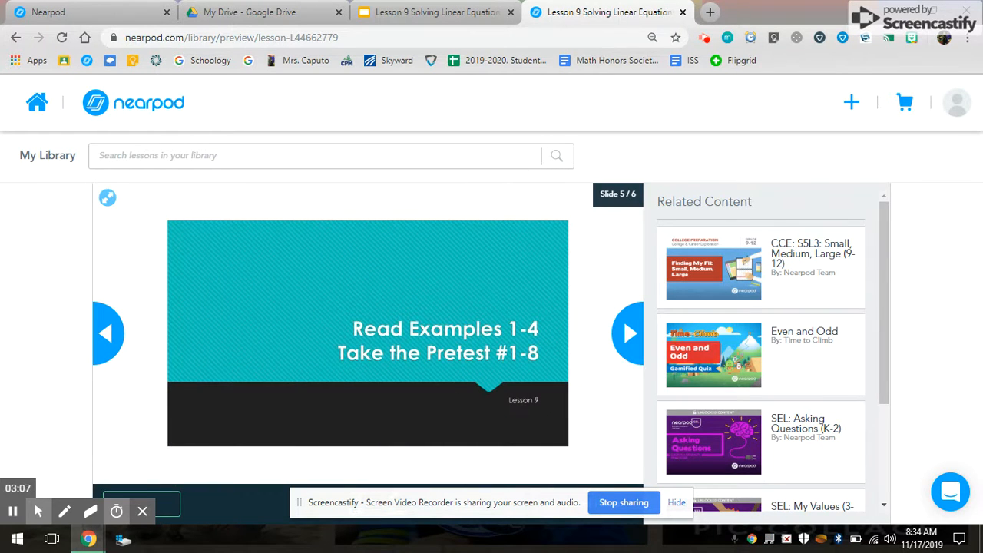
{"action": "left_click", "coordinate": [631, 338]}
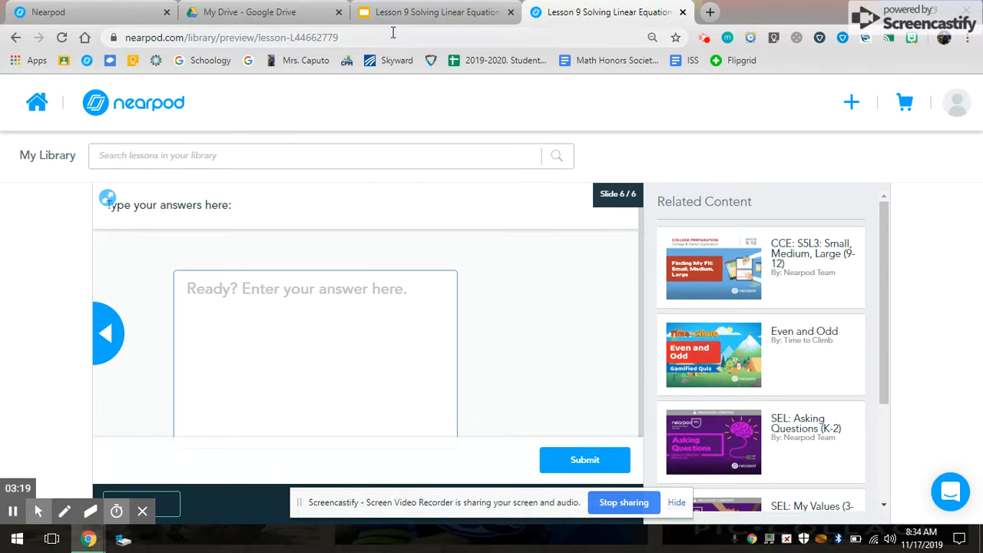
Switch to the Google Slides presentation and delete the three Nearpod activity slides, originally slides 2, 4 and 6.
{"action": "left_click", "coordinate": [420, 18]}
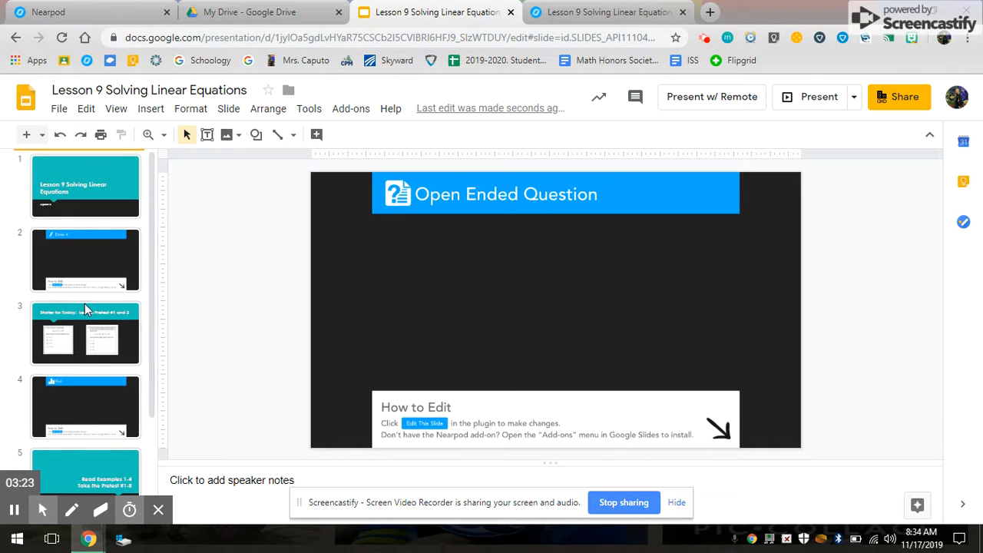
{"action": "left_click", "coordinate": [89, 264]}
{"action": "key", "text": "Delete"}
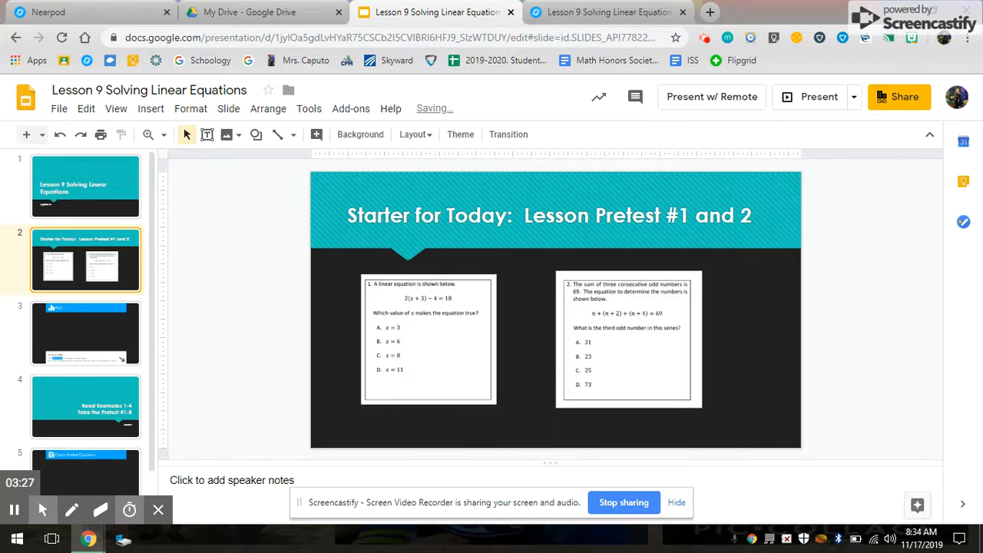
{"action": "left_click", "coordinate": [89, 330]}
{"action": "key", "text": "Delete"}
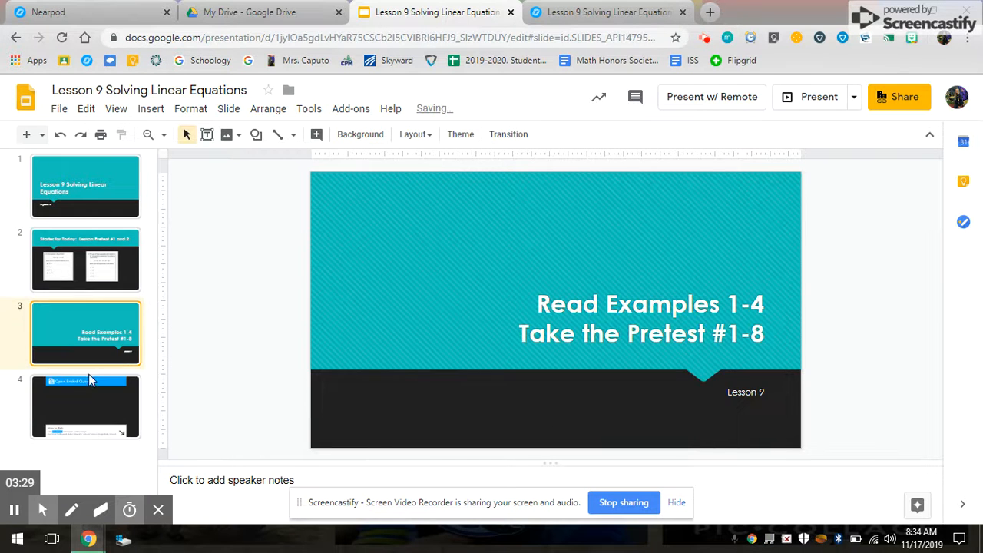
{"action": "left_click", "coordinate": [89, 409]}
{"action": "key", "text": "Delete"}
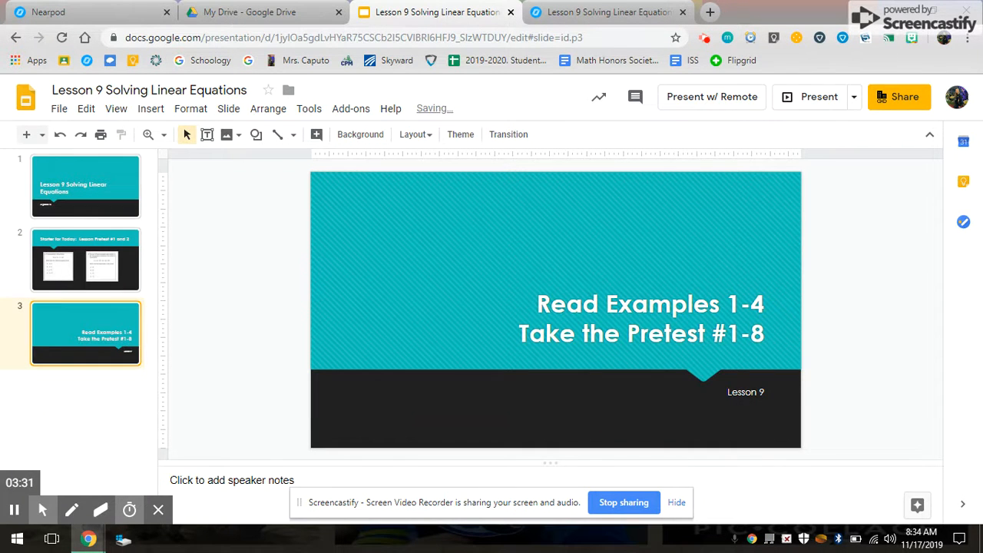
Download the presentation as Microsoft PowerPoint (.pptx) and open the file in PowerPoint with editing enabled.
{"action": "left_click", "coordinate": [59, 108]}
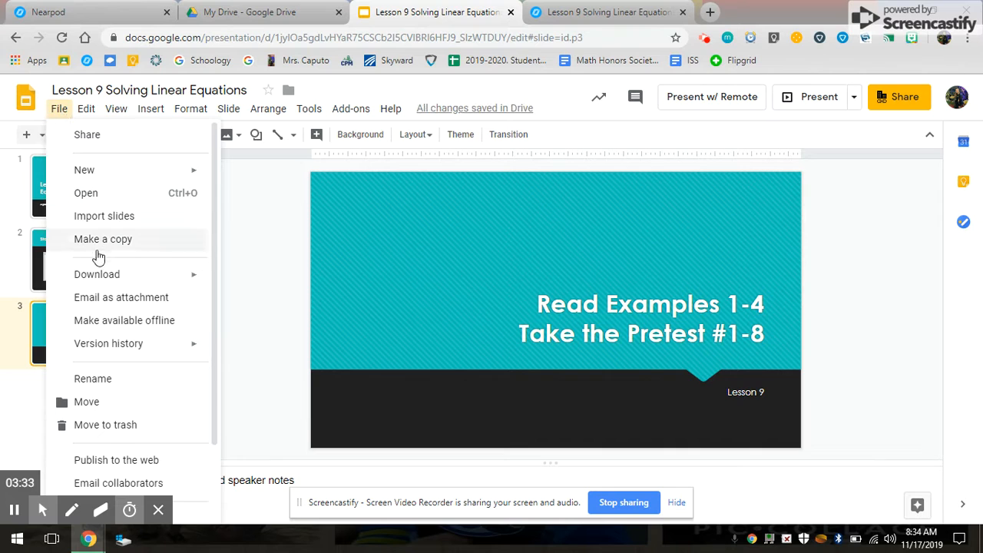
{"action": "mouse_move", "coordinate": [101, 278]}
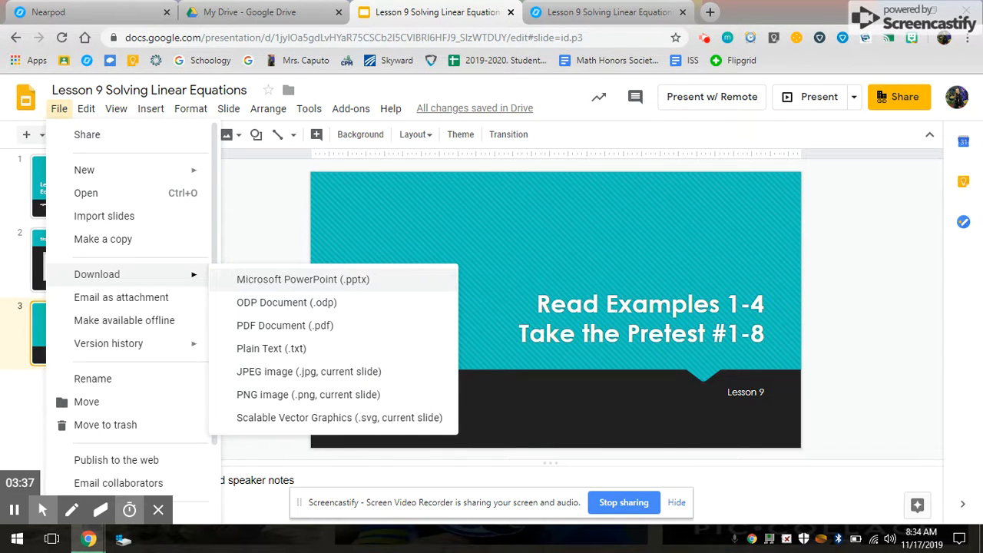
{"action": "left_click", "coordinate": [261, 284]}
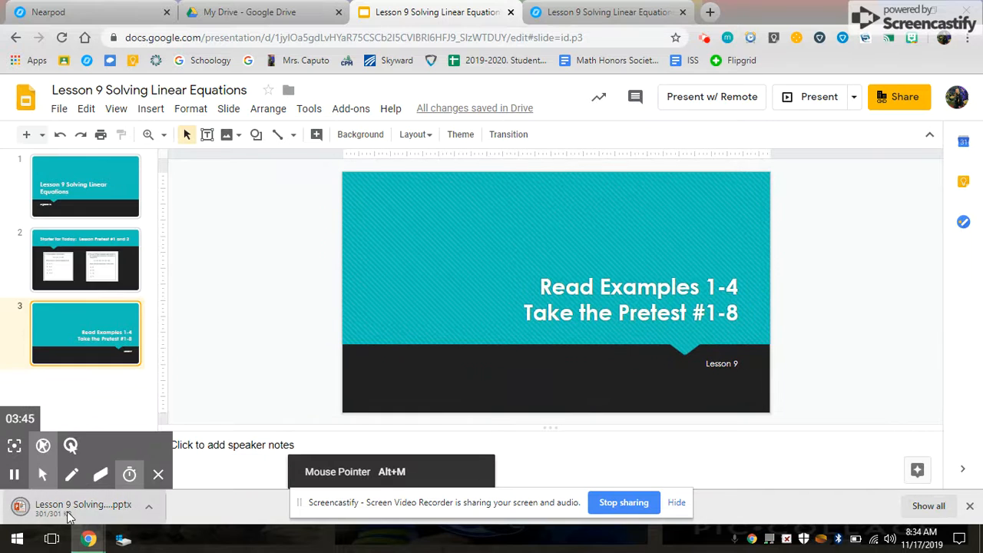
{"action": "left_click", "coordinate": [67, 513]}
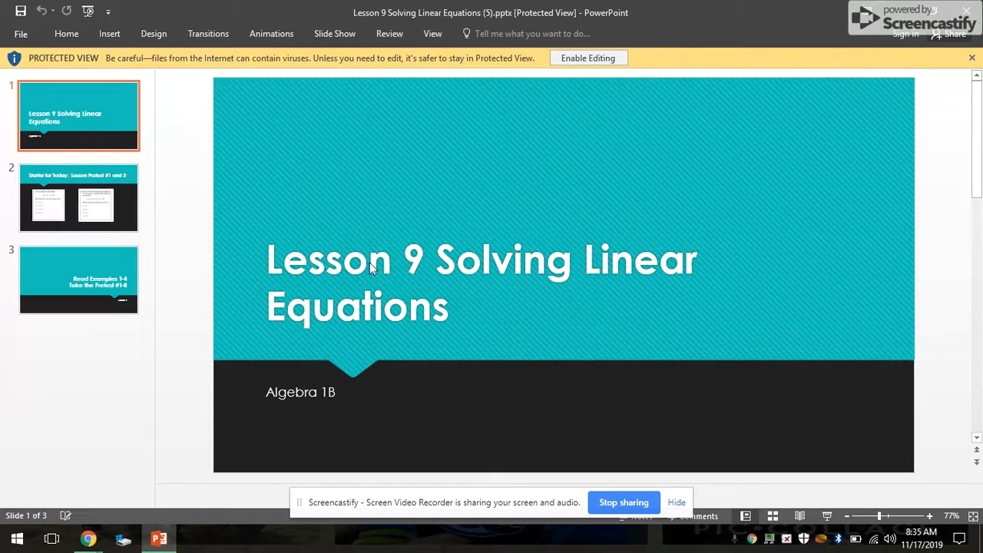
{"action": "left_click", "coordinate": [590, 57]}
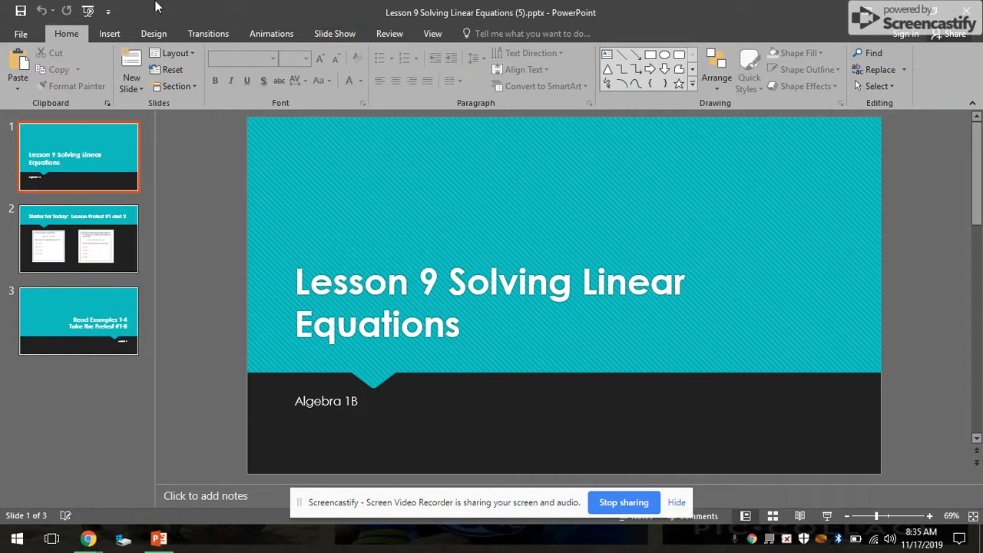
Export all slides to the Desktop in JPEG File Interchange Format (*.jpg).
{"action": "left_click", "coordinate": [21, 35]}
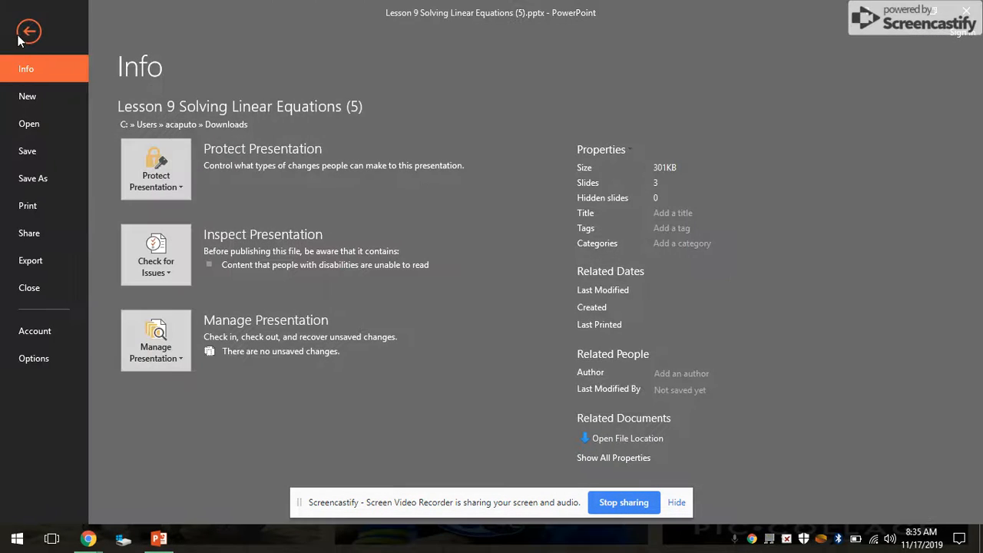
{"action": "left_click", "coordinate": [49, 177]}
{"action": "left_click", "coordinate": [385, 260]}
{"action": "left_click", "coordinate": [299, 267]}
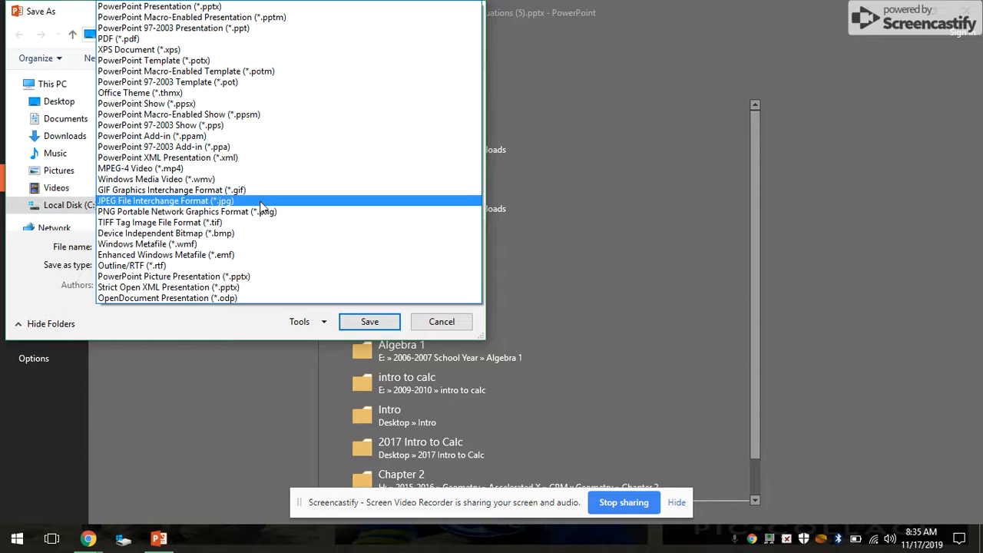
{"action": "left_click", "coordinate": [259, 202]}
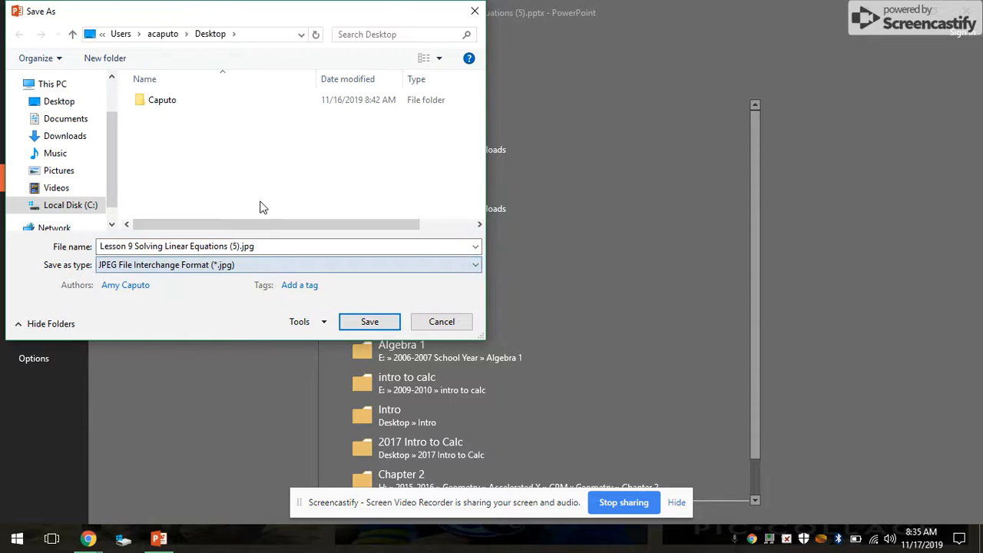
{"action": "left_click", "coordinate": [371, 321]}
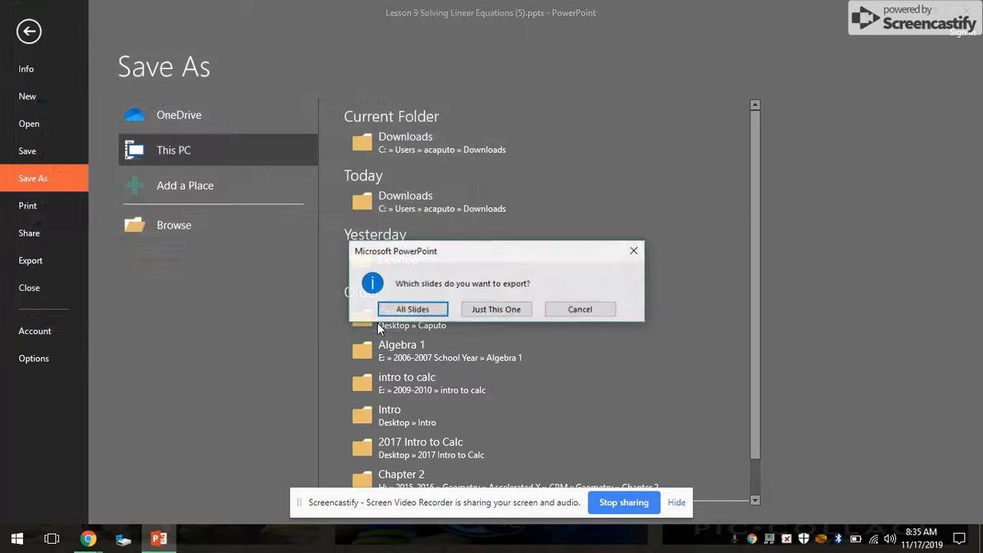
{"action": "left_click", "coordinate": [421, 307]}
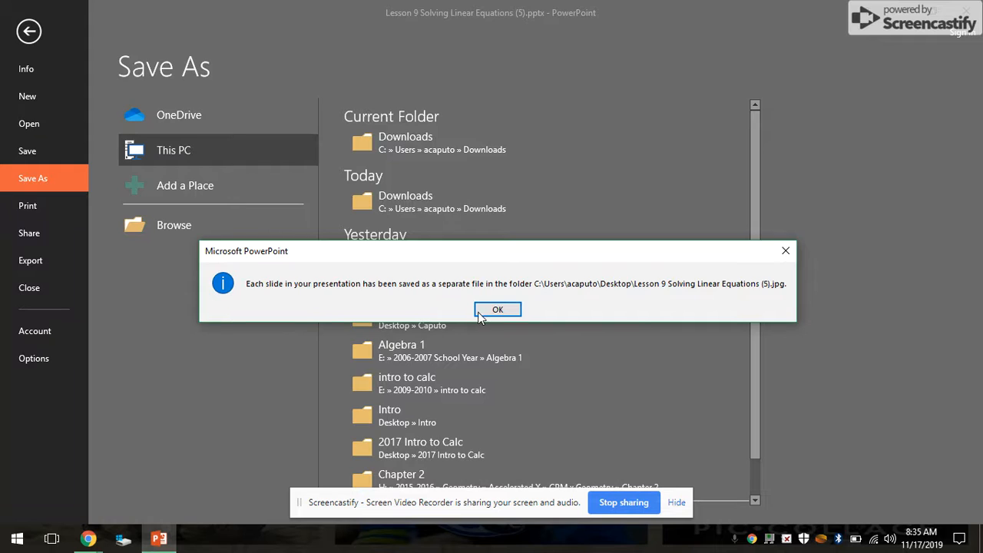
{"action": "left_click", "coordinate": [482, 312]}
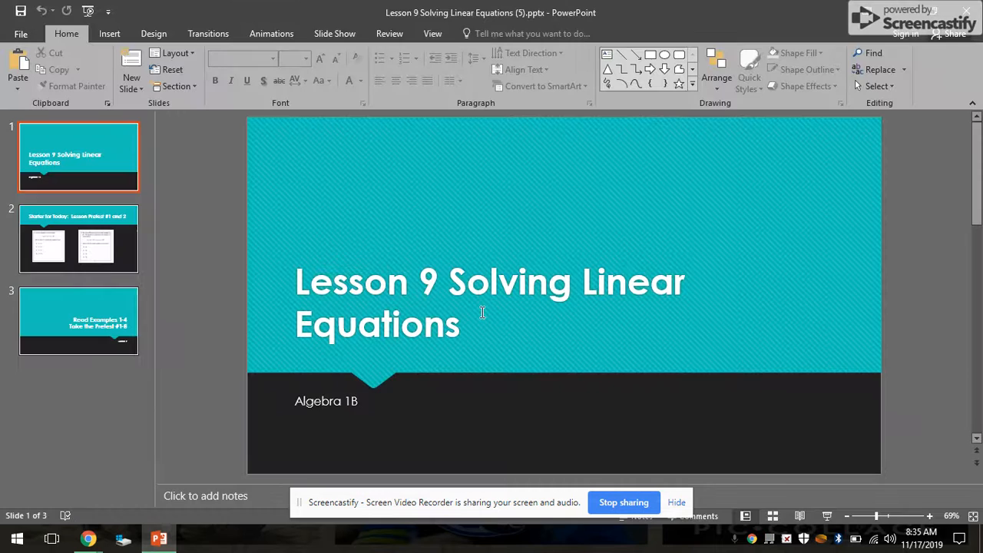
Close PowerPoint without saving changes, and close the Google Slides presentation in the browser.
{"action": "left_click", "coordinate": [973, 7]}
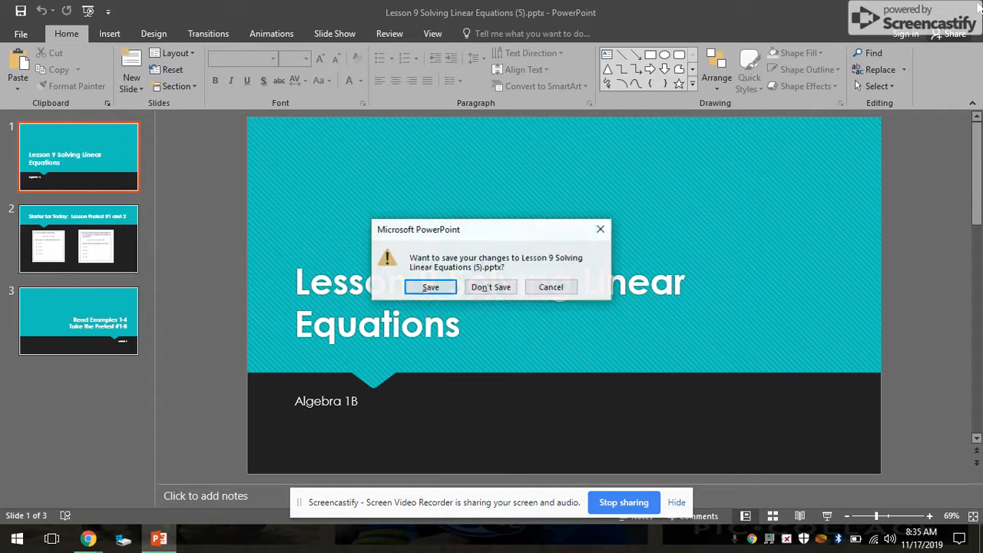
{"action": "left_click", "coordinate": [495, 288]}
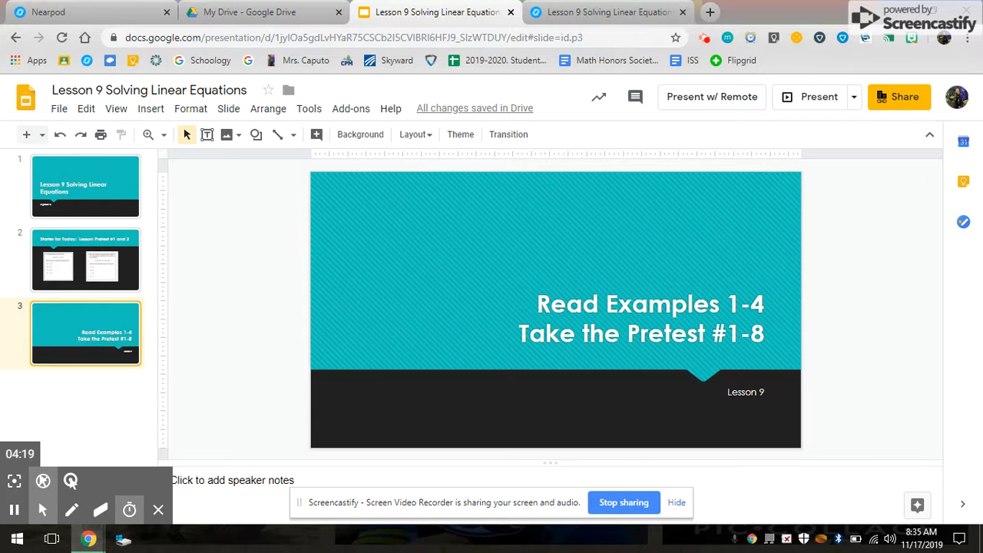
{"action": "left_click", "coordinate": [511, 12]}
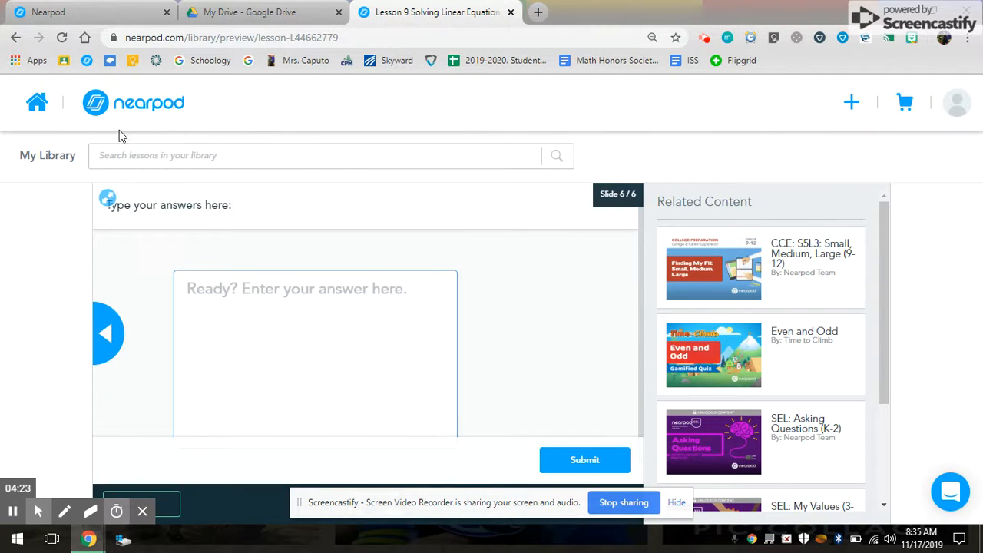
Return to My Library in Nearpod, close the extra browser tabs and bring up the desktop.
{"action": "left_click", "coordinate": [47, 106]}
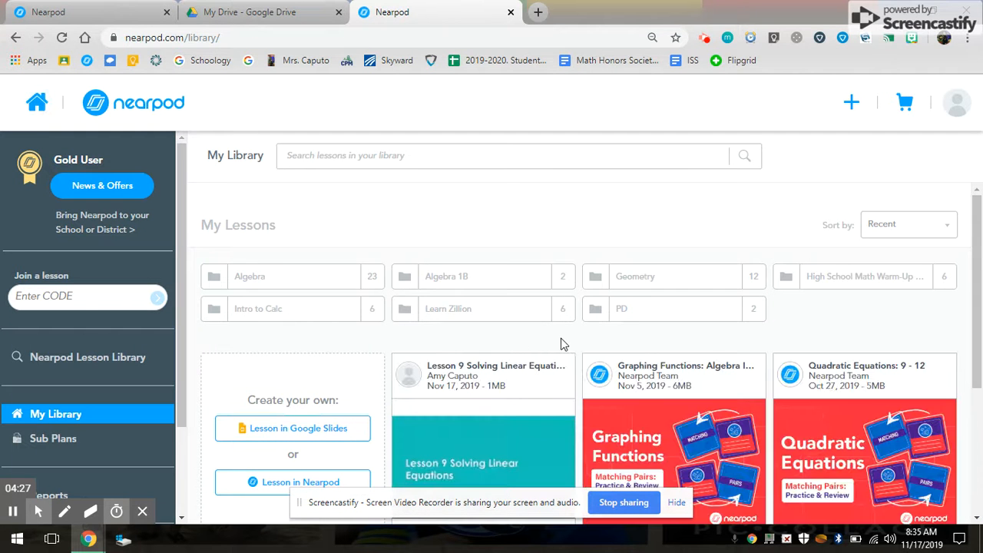
{"action": "scroll", "coordinate": [818, 268], "scroll_direction": "down", "scroll_amount": 2}
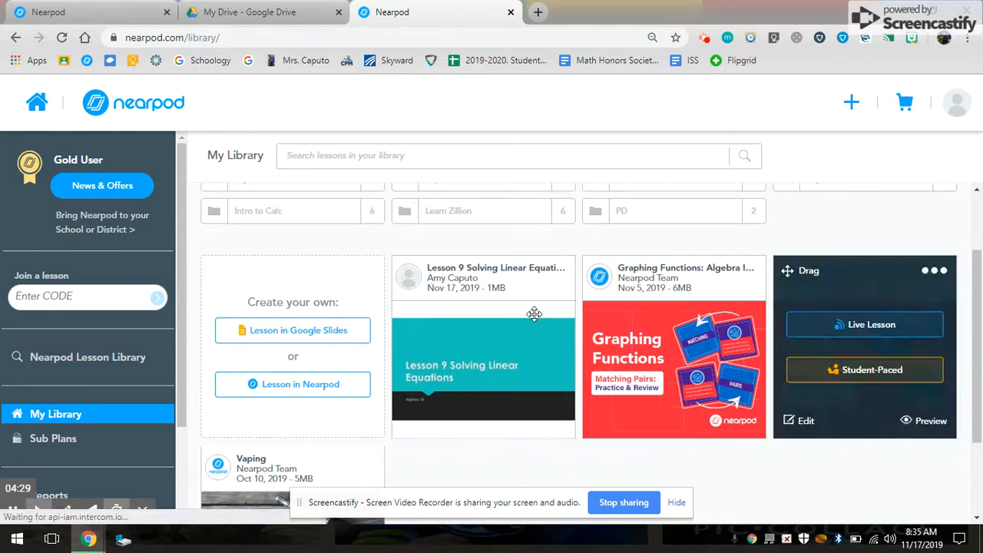
{"action": "mouse_move", "coordinate": [535, 322]}
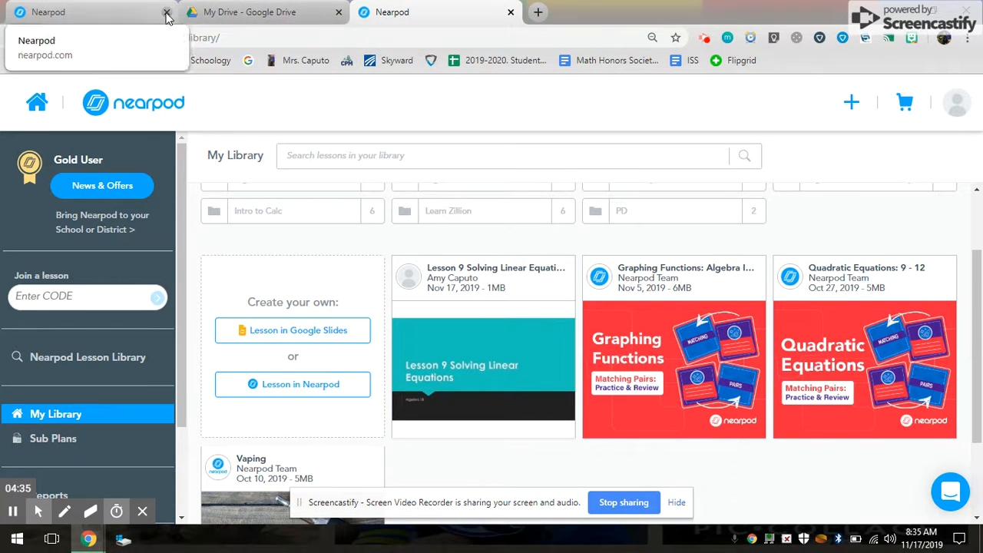
{"action": "left_click", "coordinate": [166, 13]}
{"action": "left_click", "coordinate": [167, 13]}
{"action": "left_click", "coordinate": [167, 13]}
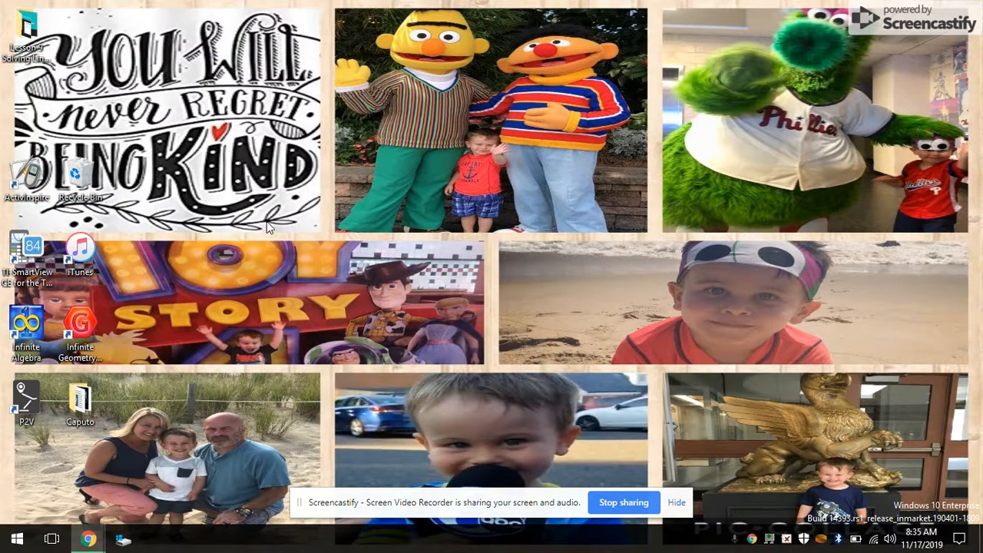
Check the exported JPG slides in the Lesson 9 Solving Linear Equations desktop folder, and return to Nearpod in the browser.
{"action": "double_click", "coordinate": [38, 55]}
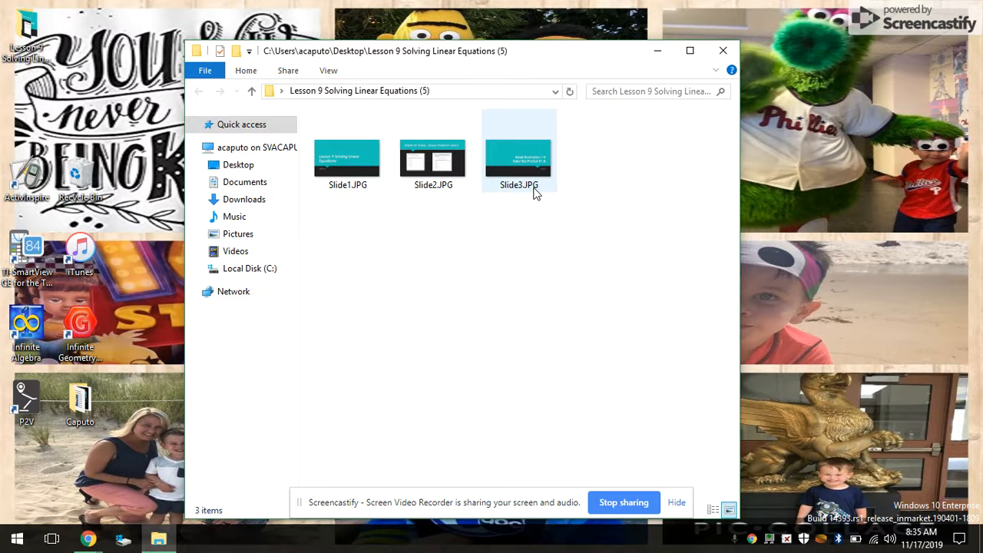
{"action": "left_click", "coordinate": [89, 540]}
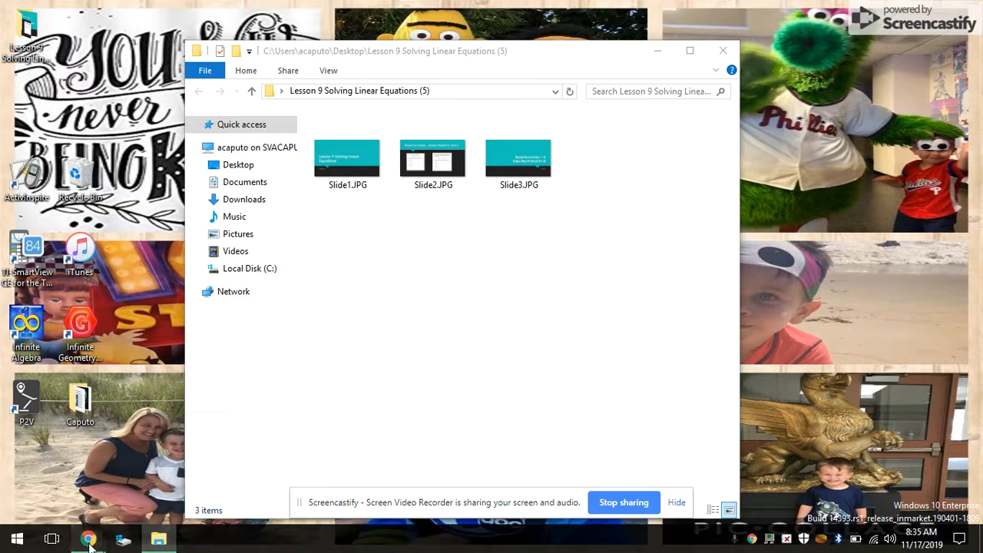
{"action": "left_click", "coordinate": [83, 482]}
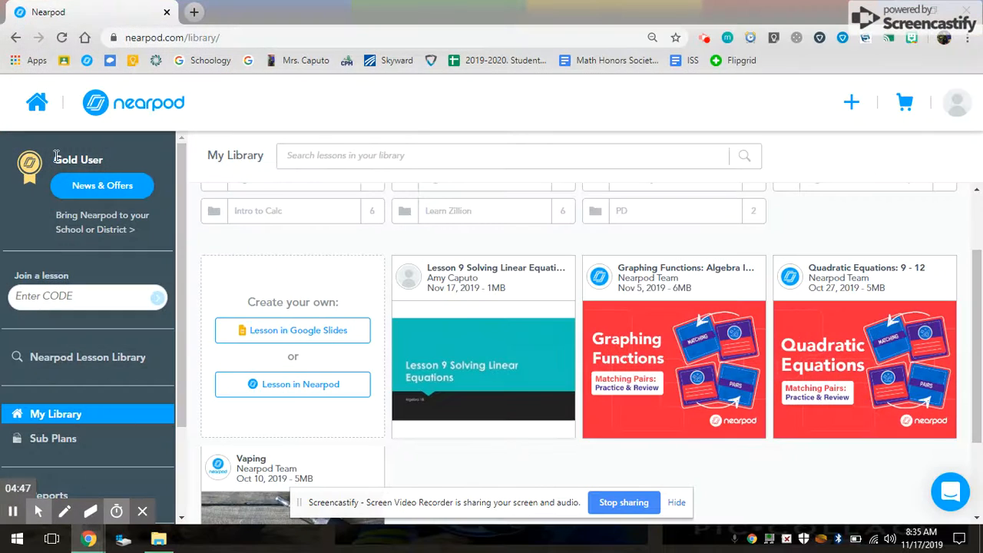
Create a new lesson in Nearpod and start a Draw It activity as its first slide.
{"action": "left_click", "coordinate": [850, 103]}
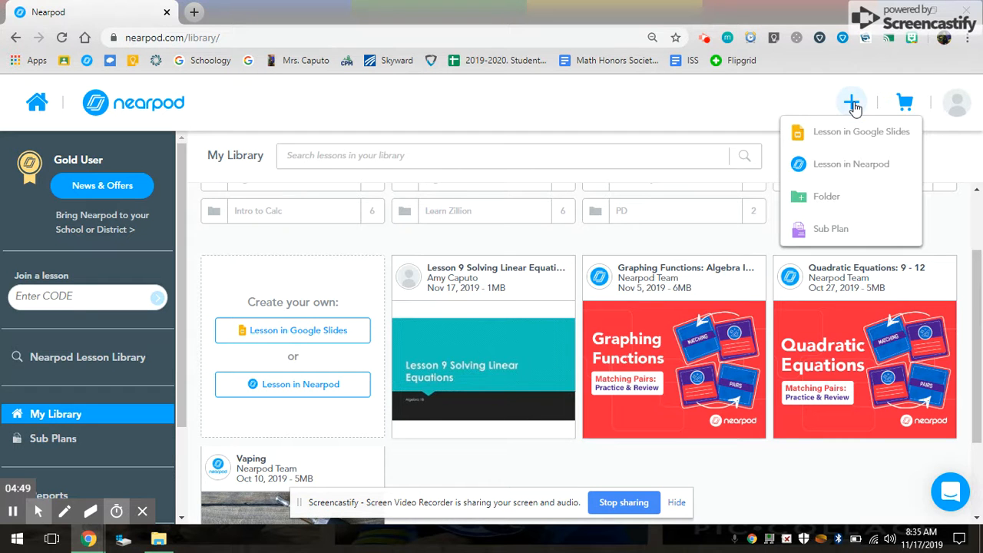
{"action": "left_click", "coordinate": [853, 166]}
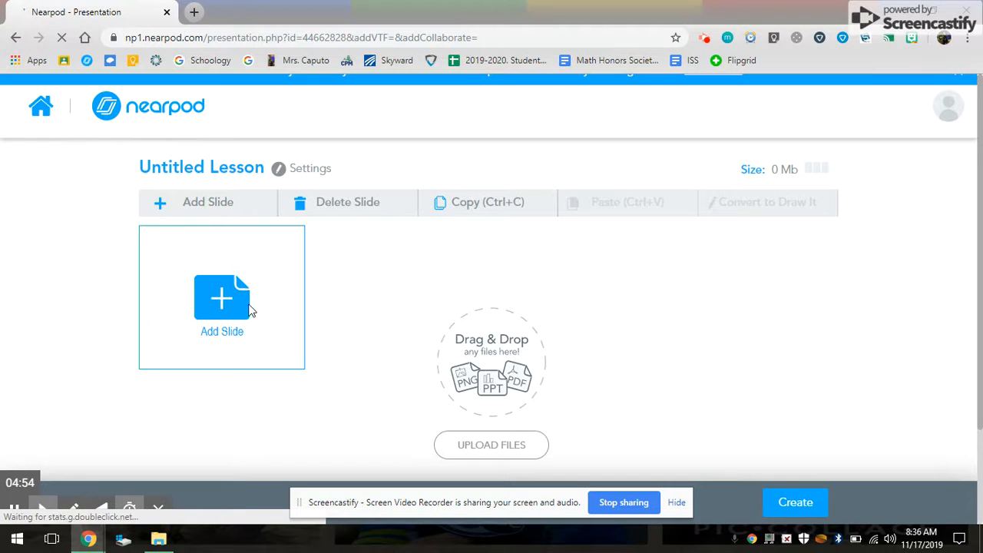
{"action": "left_click", "coordinate": [248, 305]}
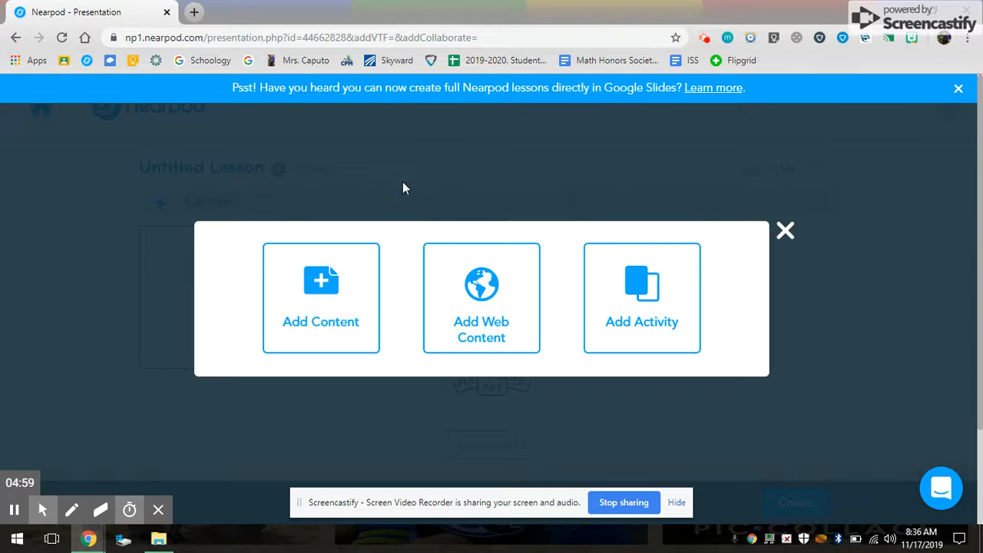
{"action": "left_click", "coordinate": [636, 305]}
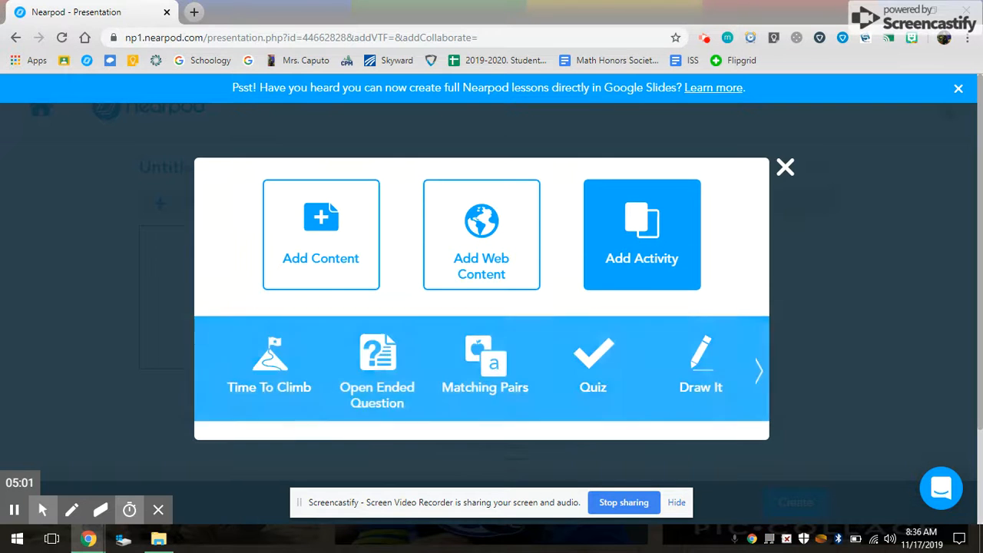
{"action": "left_click", "coordinate": [684, 380]}
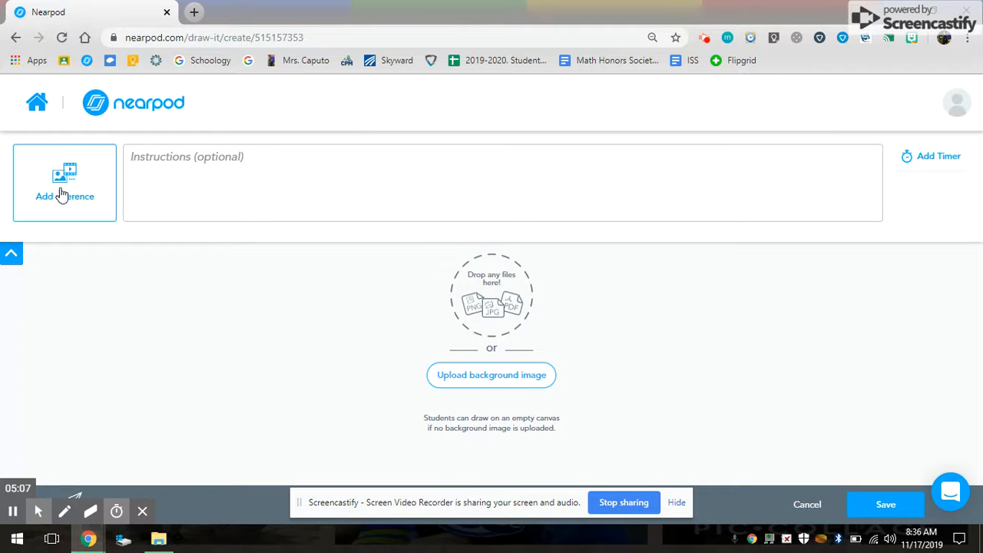
Attach Slide1.JPG from the desktop folder Lesson 9 Solving Linear Equations (5) as the Draw It activity's reference image.
{"action": "left_click", "coordinate": [66, 192]}
{"action": "left_click", "coordinate": [138, 150]}
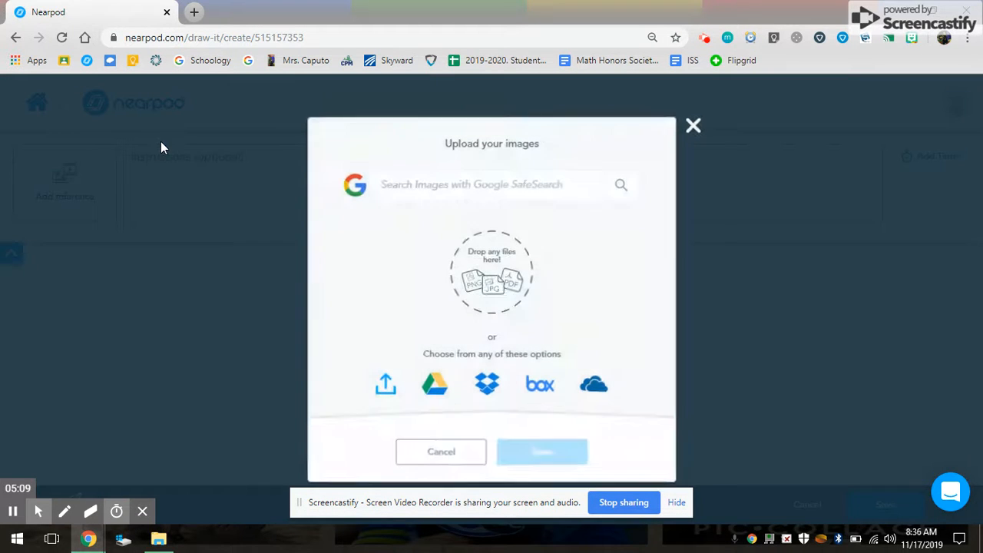
{"action": "left_click", "coordinate": [378, 381]}
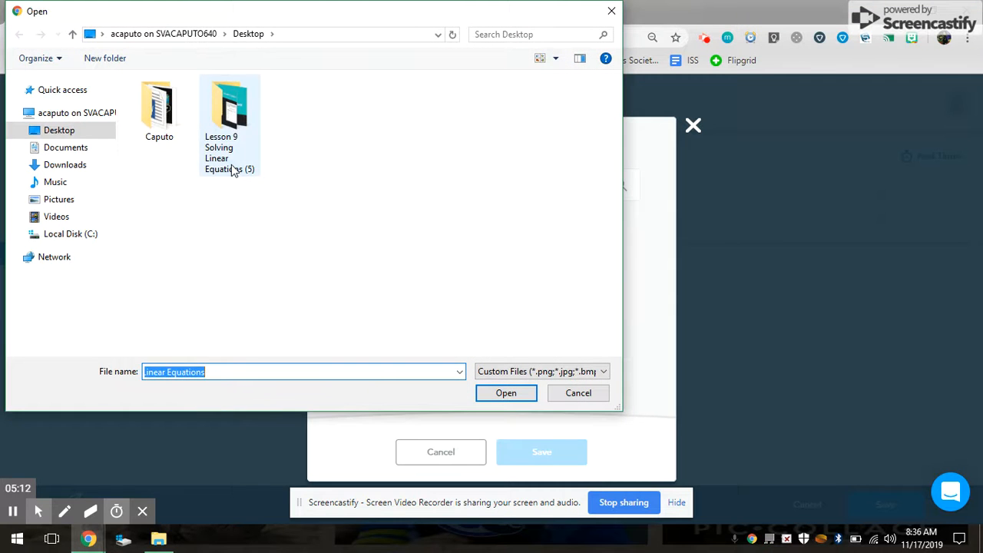
{"action": "double_click", "coordinate": [231, 169]}
{"action": "left_click", "coordinate": [184, 111]}
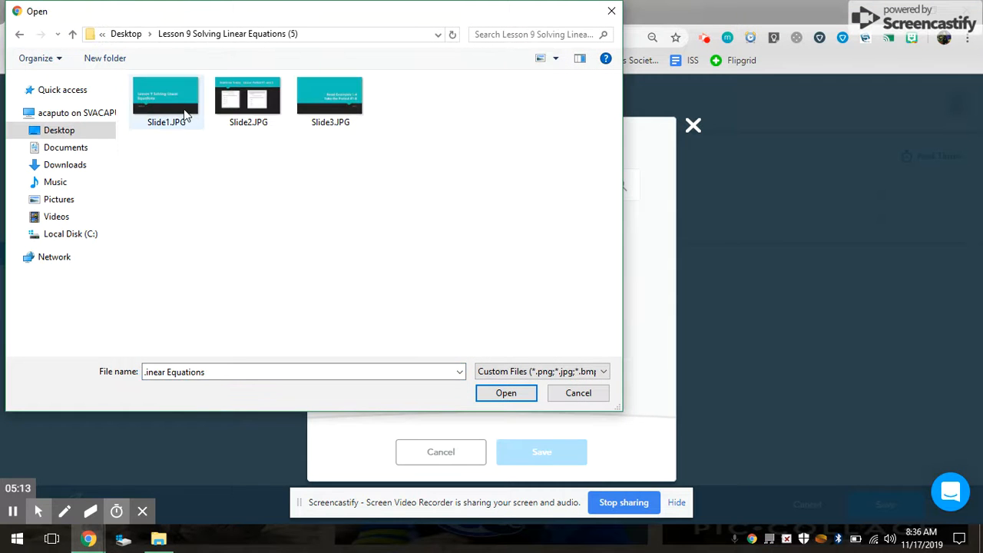
{"action": "left_click", "coordinate": [506, 399]}
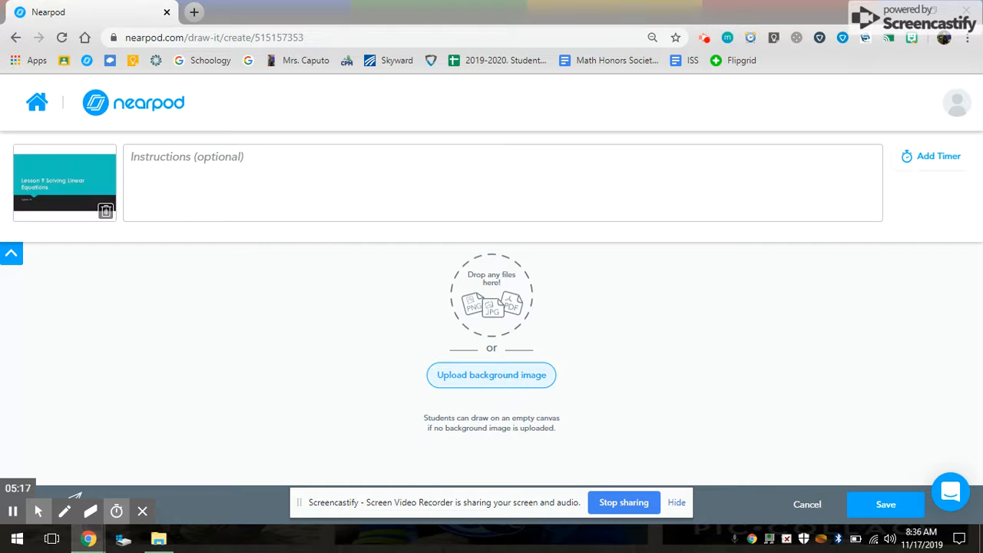
Upload Slide1.JPG as the Draw It canvas background image and save the activity.
{"action": "left_click", "coordinate": [499, 381]}
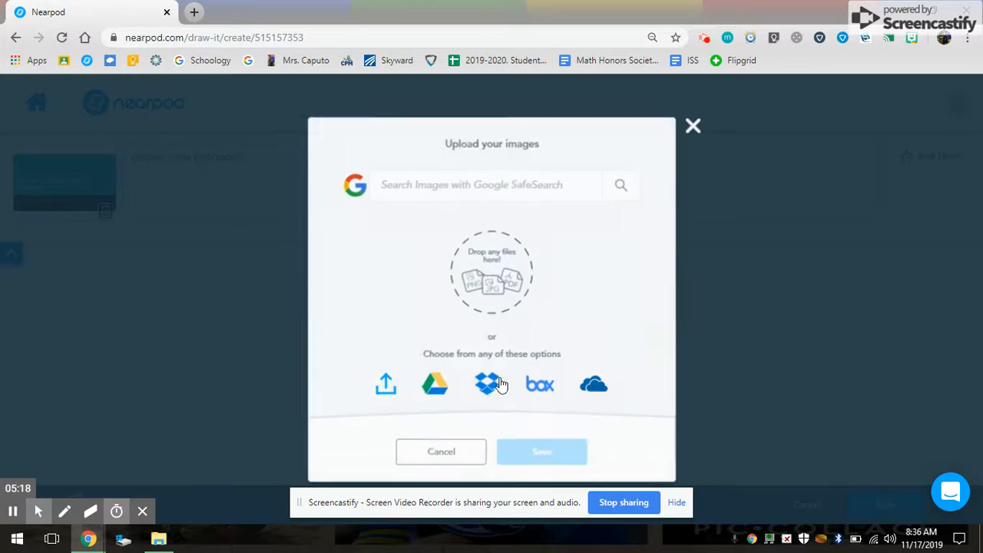
{"action": "left_click", "coordinate": [386, 393]}
{"action": "left_click", "coordinate": [200, 137]}
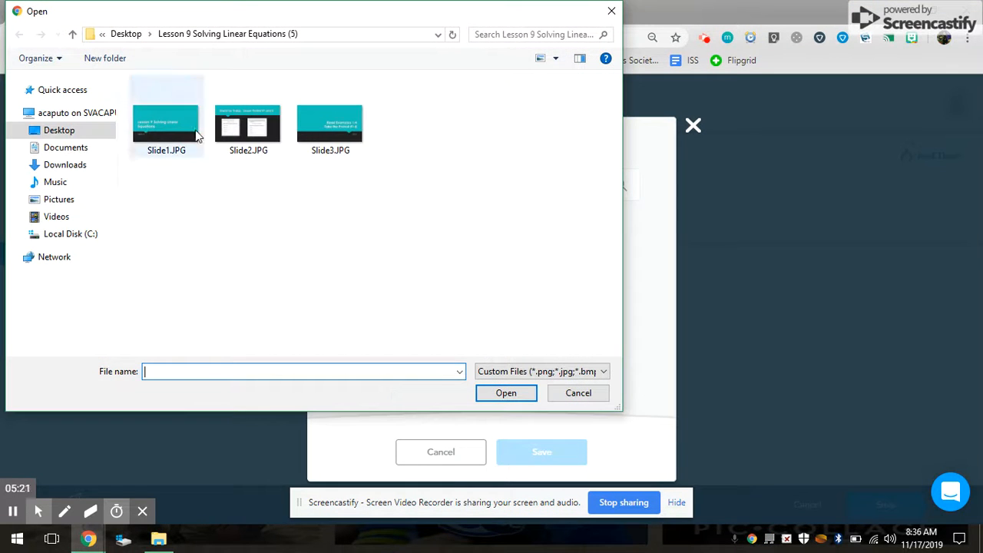
{"action": "left_click", "coordinate": [493, 396]}
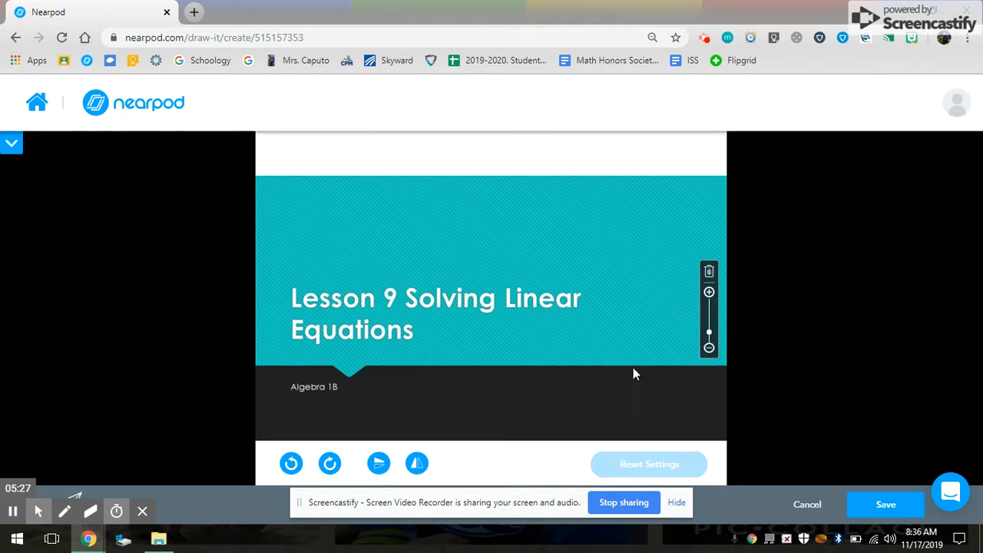
{"action": "left_click", "coordinate": [893, 501]}
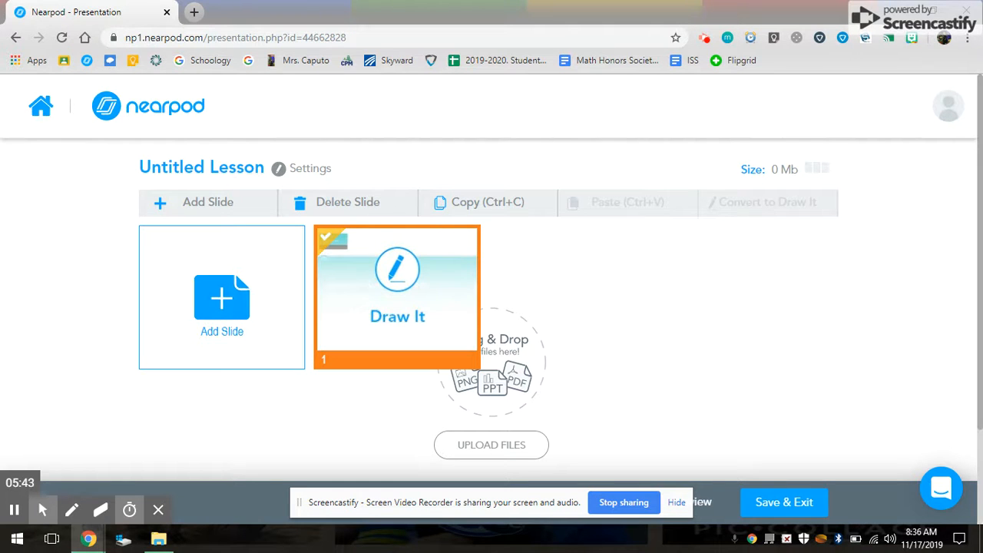
Add a Poll activity as the lesson's second slide.
{"action": "left_click", "coordinate": [231, 298]}
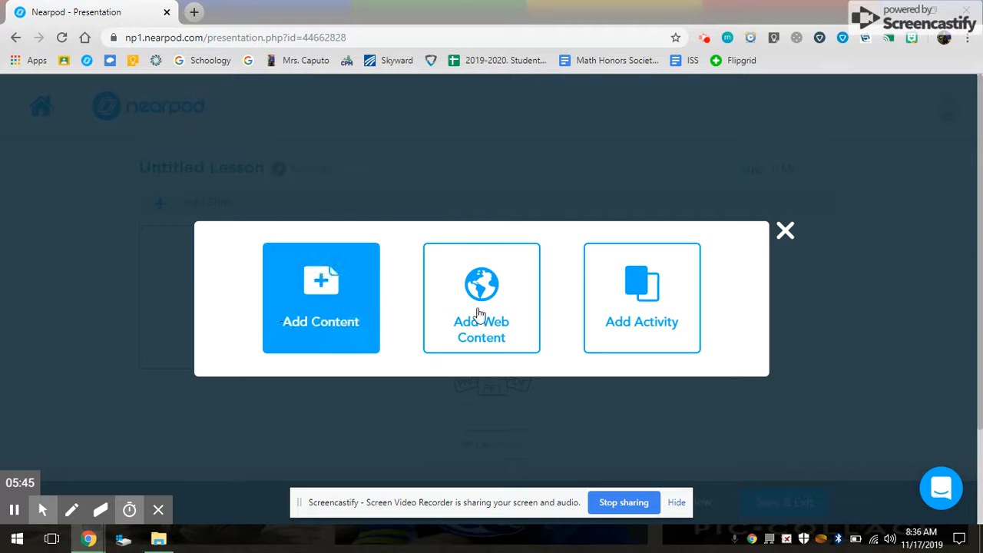
{"action": "left_click", "coordinate": [629, 325]}
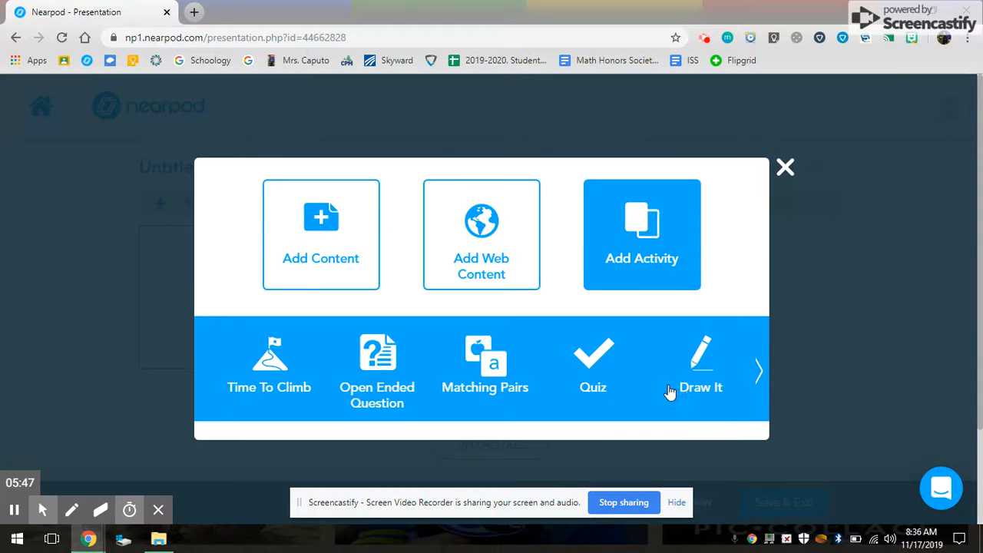
{"action": "left_click", "coordinate": [756, 367]}
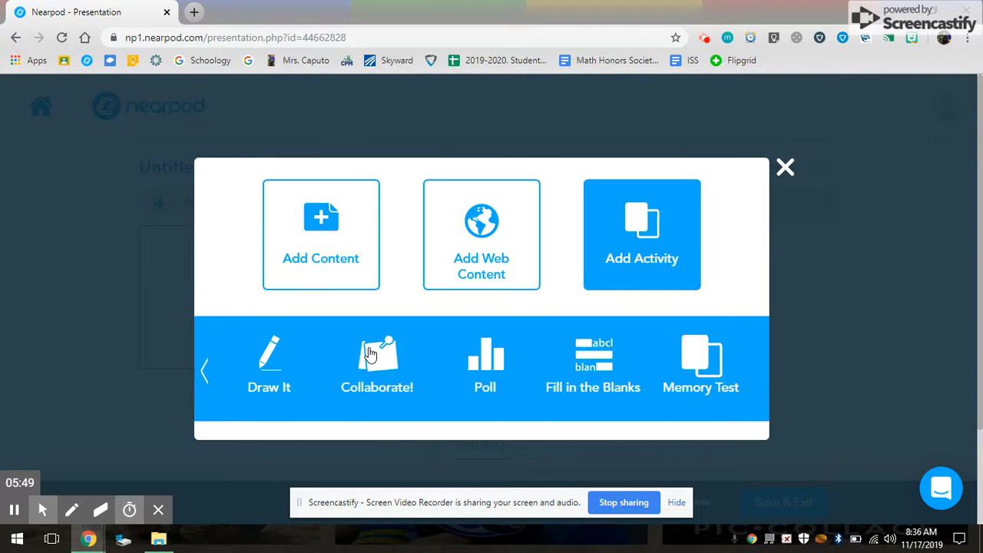
{"action": "left_click", "coordinate": [458, 379]}
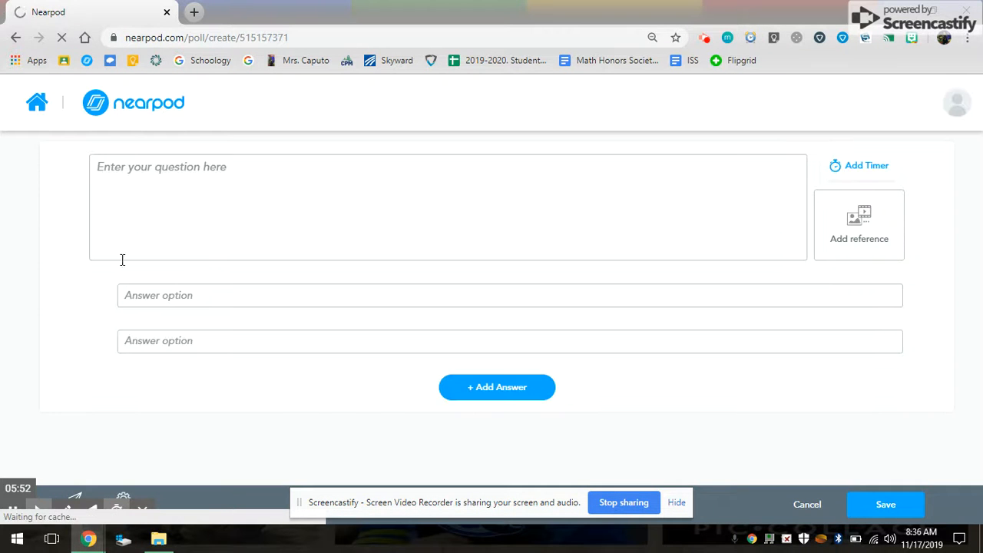
Attach Slide2.JPG from the exported slides folder as the poll's reference image.
{"action": "left_click", "coordinate": [845, 212]}
{"action": "left_click", "coordinate": [770, 198]}
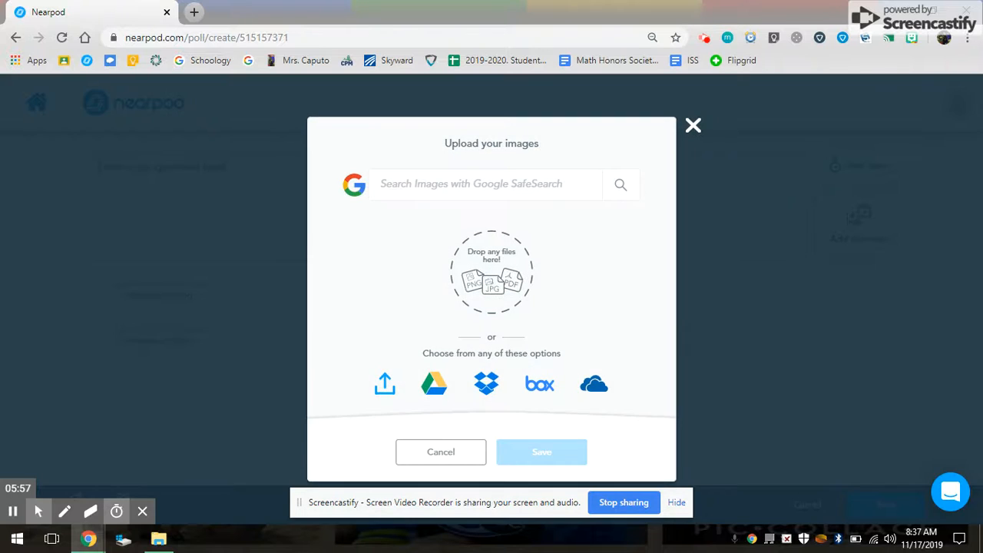
{"action": "left_click", "coordinate": [379, 394]}
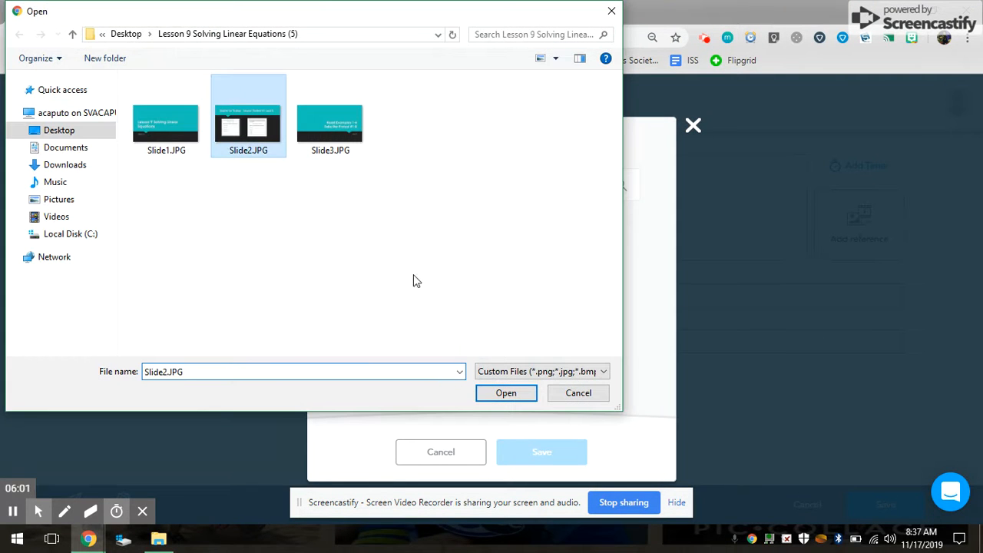
{"action": "left_click", "coordinate": [503, 395]}
Enter "#1" as the poll question and fill the first two answer options with a and b.
{"action": "left_click", "coordinate": [340, 197]}
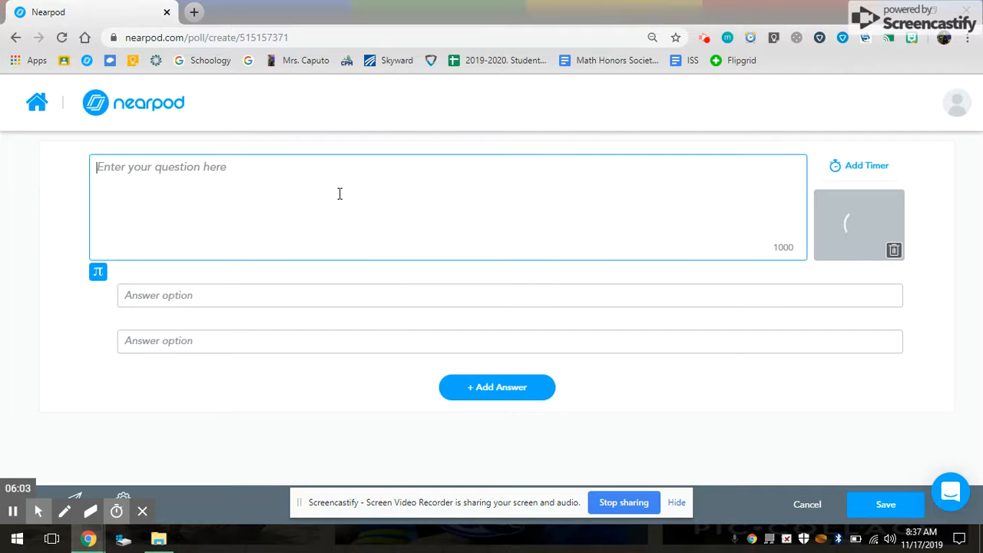
{"action": "type", "text": "#1"}
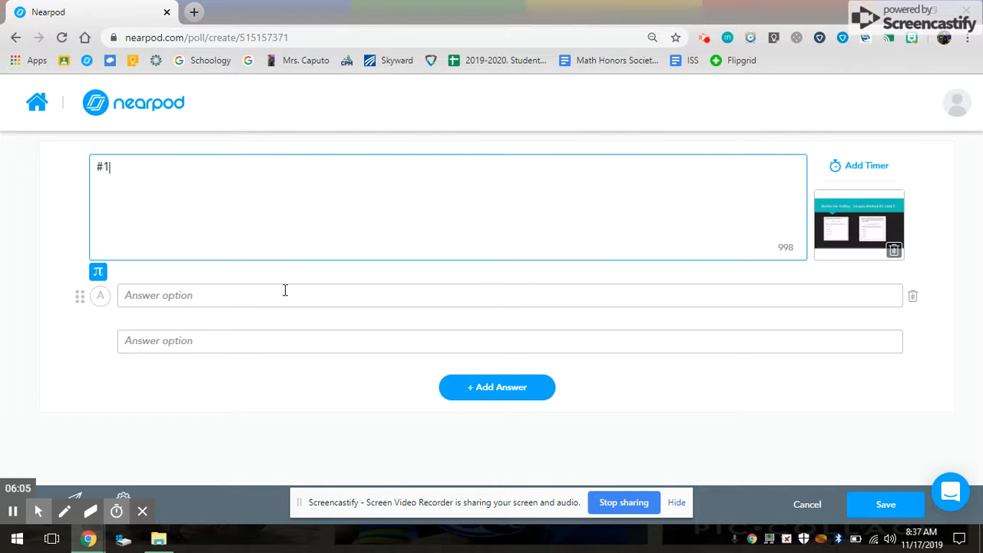
{"action": "left_click", "coordinate": [285, 287]}
{"action": "type", "text": "a"}
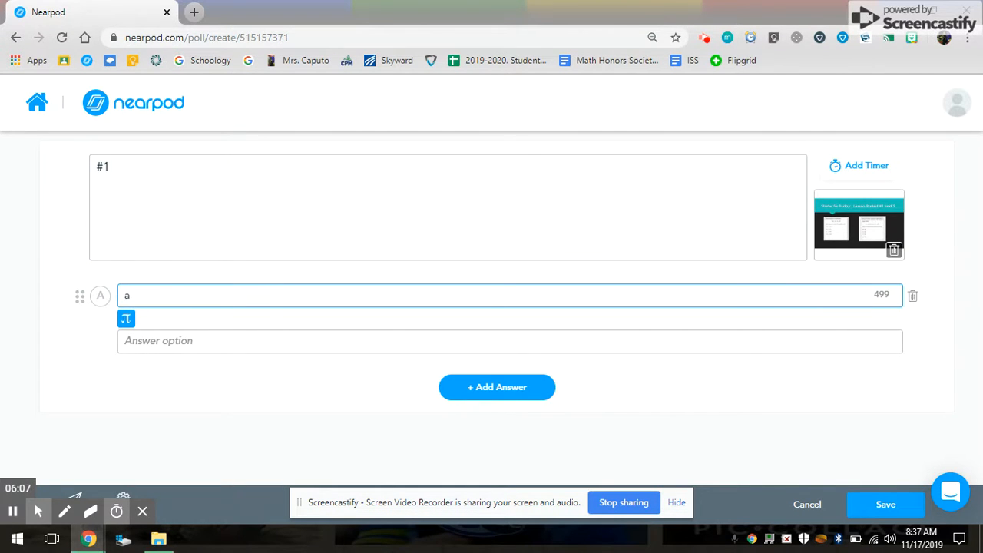
{"action": "left_click", "coordinate": [251, 347]}
{"action": "type", "text": "b"}
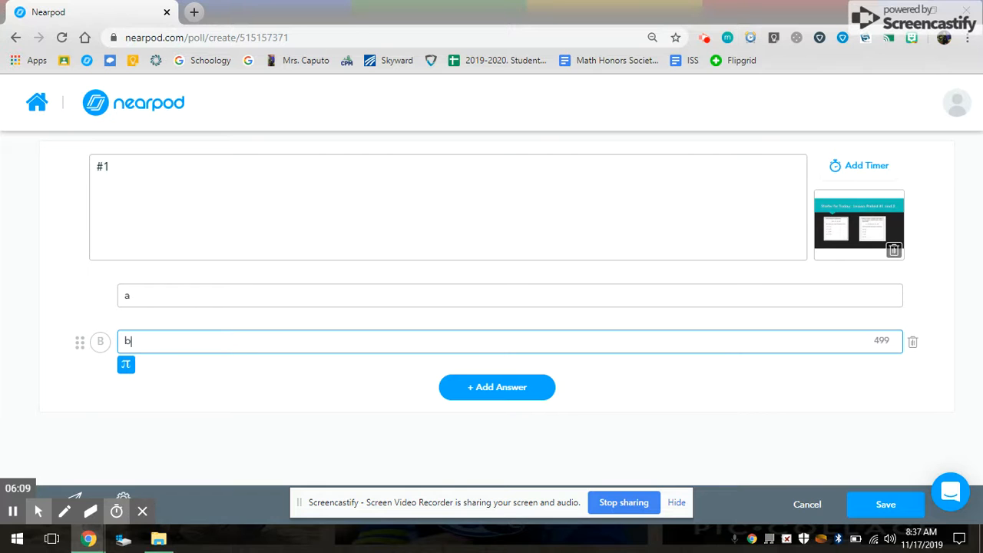
Add two more poll answer options, c and d, and save the poll.
{"action": "left_click", "coordinate": [456, 390]}
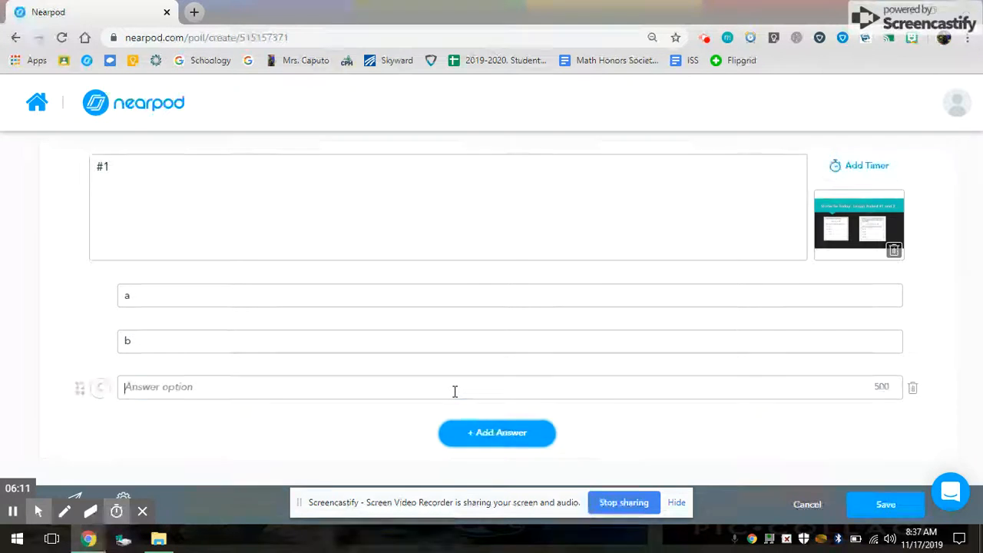
{"action": "left_click", "coordinate": [454, 392]}
{"action": "type", "text": "c"}
{"action": "left_click", "coordinate": [506, 442]}
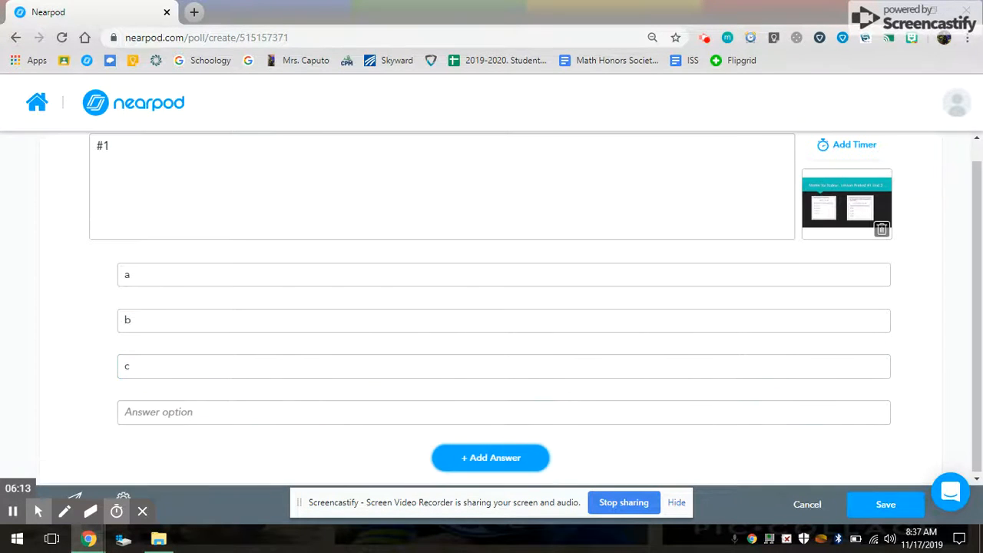
{"action": "left_click", "coordinate": [452, 415]}
{"action": "type", "text": "d"}
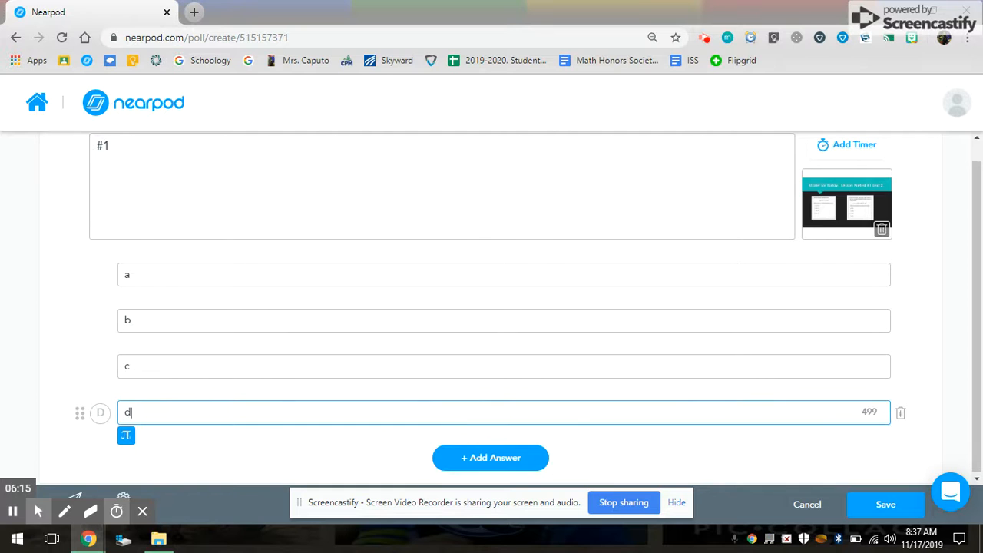
{"action": "left_click", "coordinate": [876, 499]}
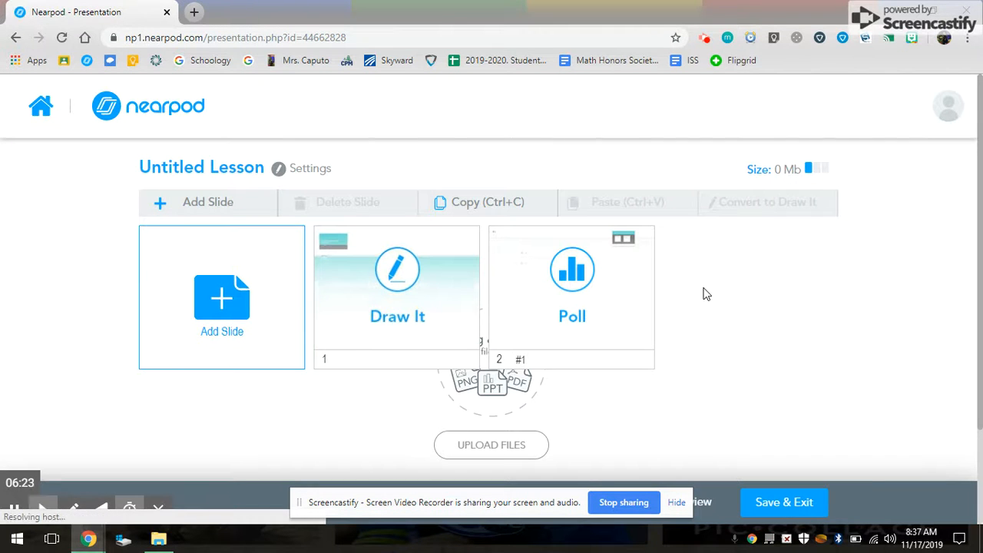
Browse the available activity types and add an Open Ended Question as the lesson's third slide.
{"action": "left_click", "coordinate": [222, 303]}
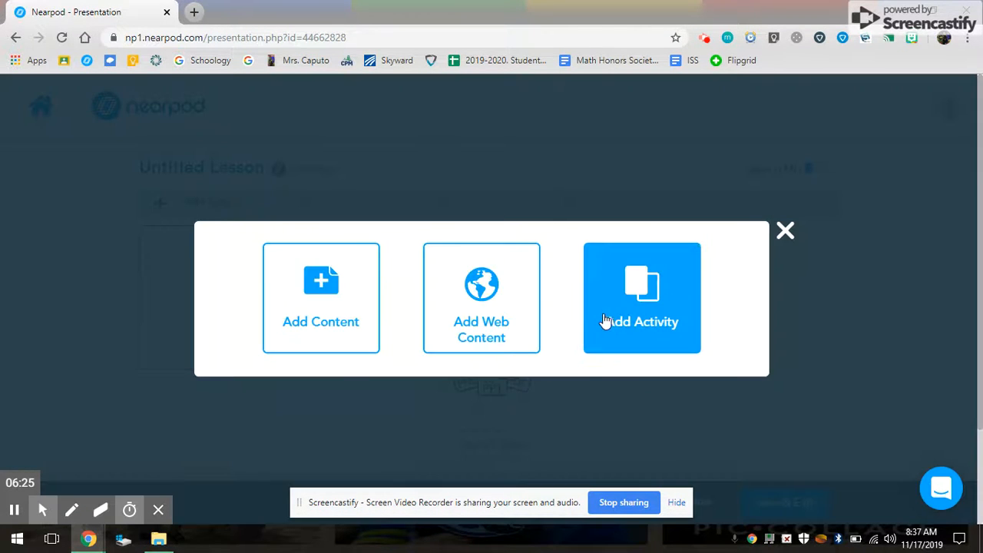
{"action": "left_click_drag", "start_coordinate": [608, 321], "coordinate": [407, 356]}
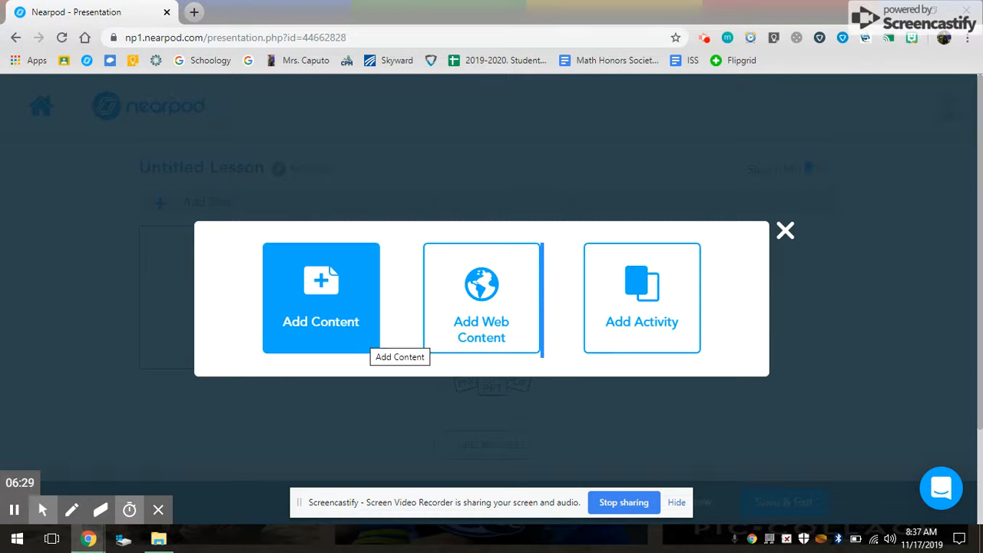
{"action": "left_click", "coordinate": [668, 296]}
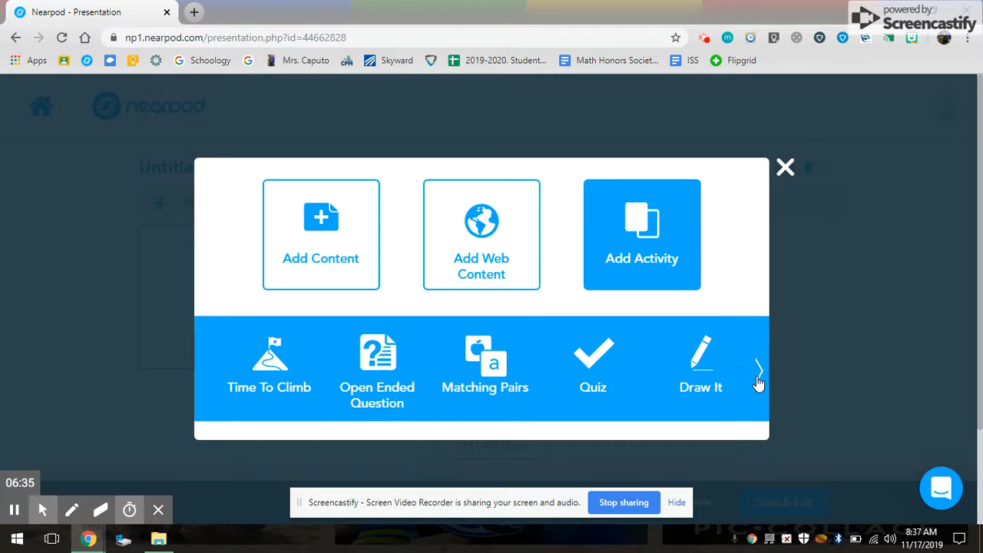
{"action": "left_click", "coordinate": [758, 372]}
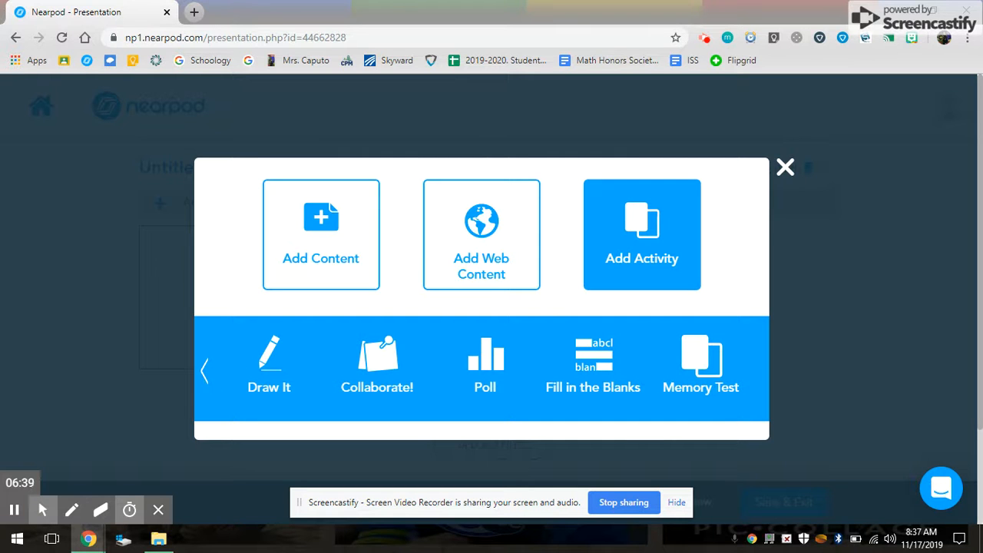
{"action": "left_click", "coordinate": [204, 371]}
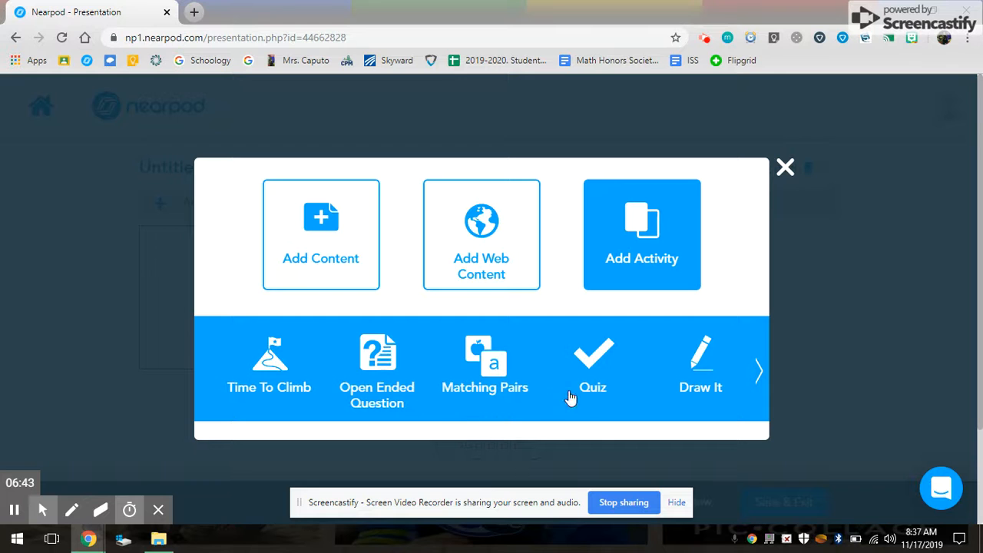
{"action": "left_click", "coordinate": [404, 386]}
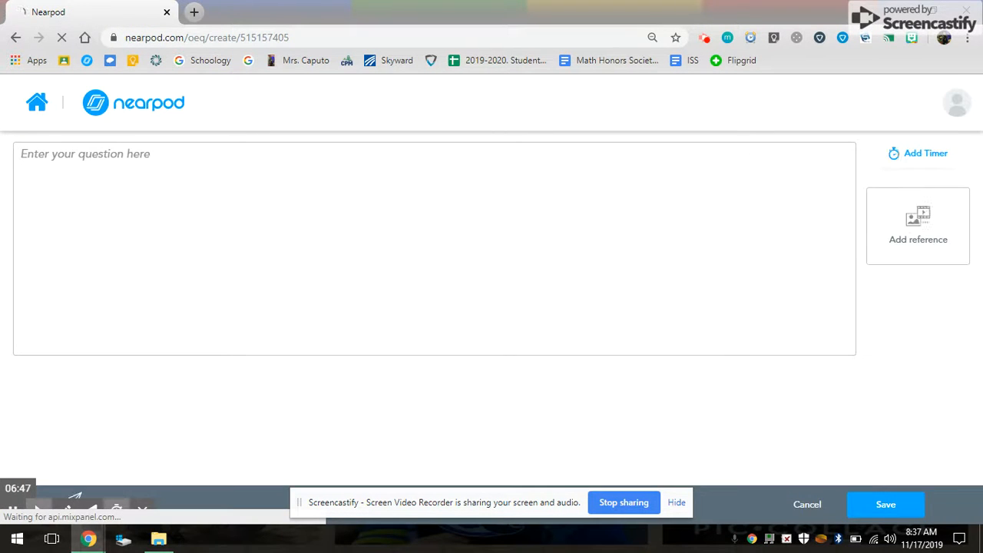
Attach Slide3.JPG from the exported slides folder as the open ended question's reference image.
{"action": "left_click", "coordinate": [908, 226]}
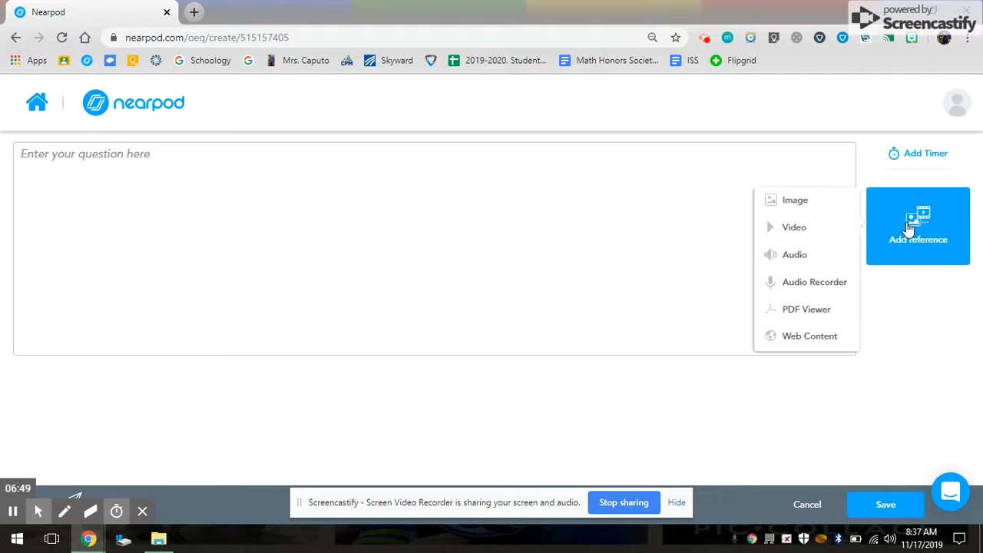
{"action": "left_click", "coordinate": [780, 202]}
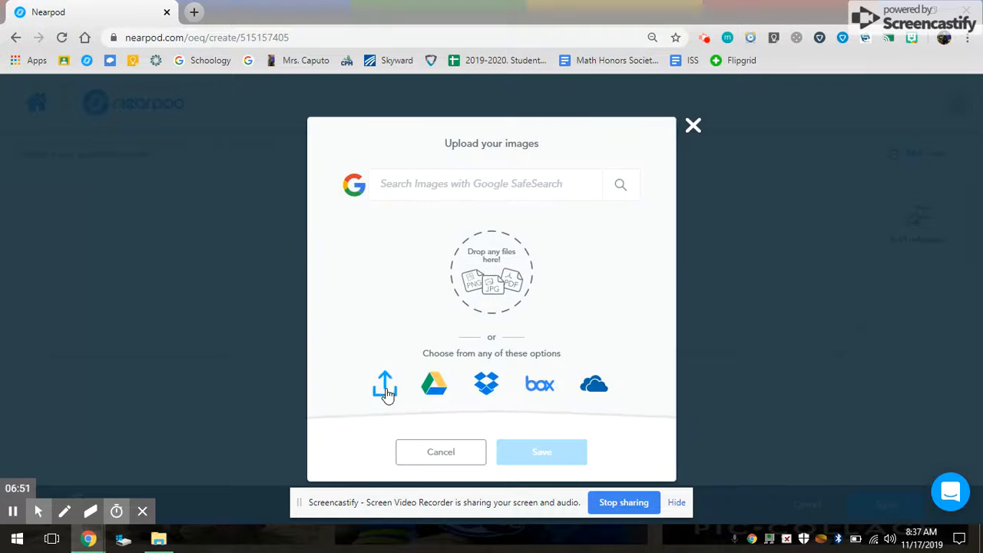
{"action": "left_click", "coordinate": [388, 388]}
{"action": "left_click", "coordinate": [333, 139]}
{"action": "double_click", "coordinate": [331, 133]}
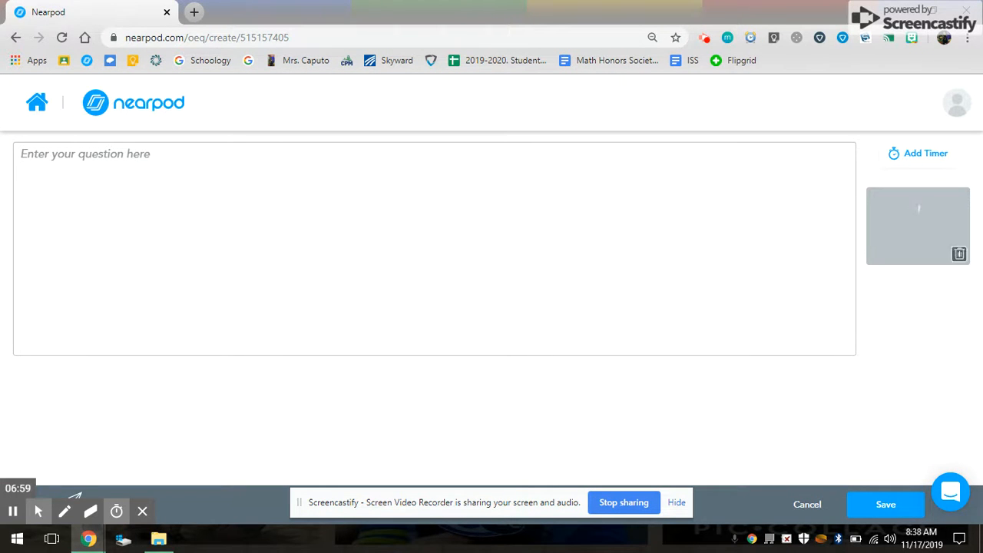
Enter "Complete and enter your answers here:" as the open ended question's text and save the activity.
{"action": "left_click", "coordinate": [618, 187]}
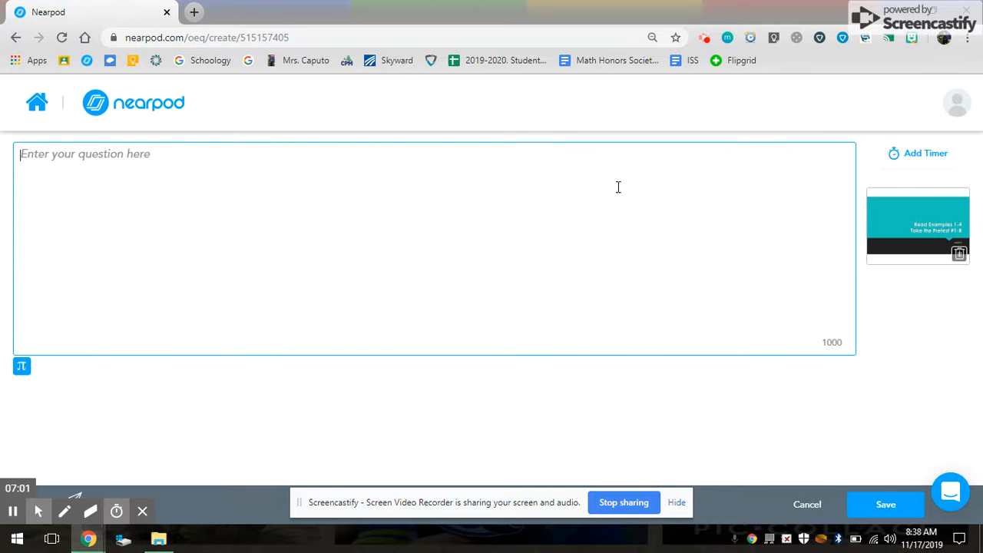
{"action": "type", "text": "Co"}
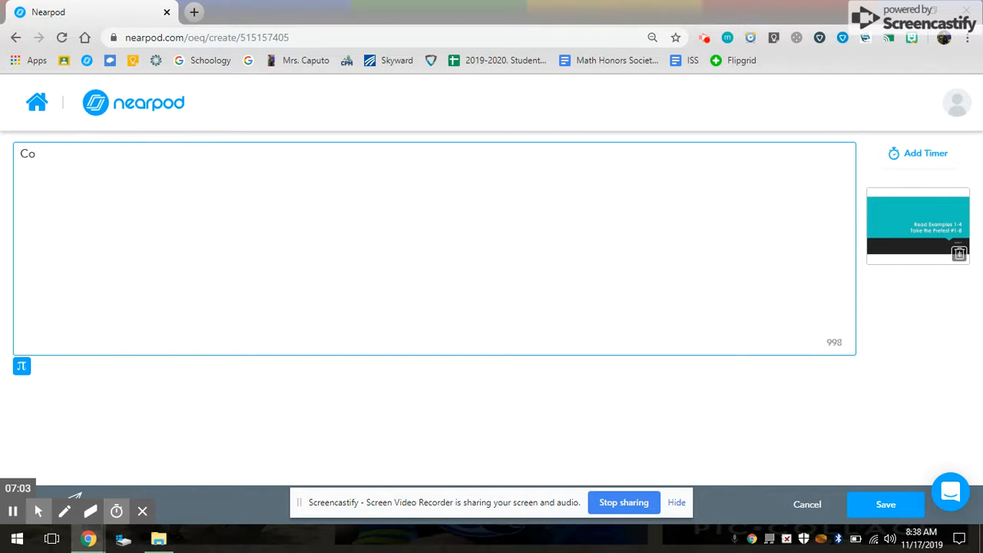
{"action": "type", "text": "pplete and enter your answers here:"}
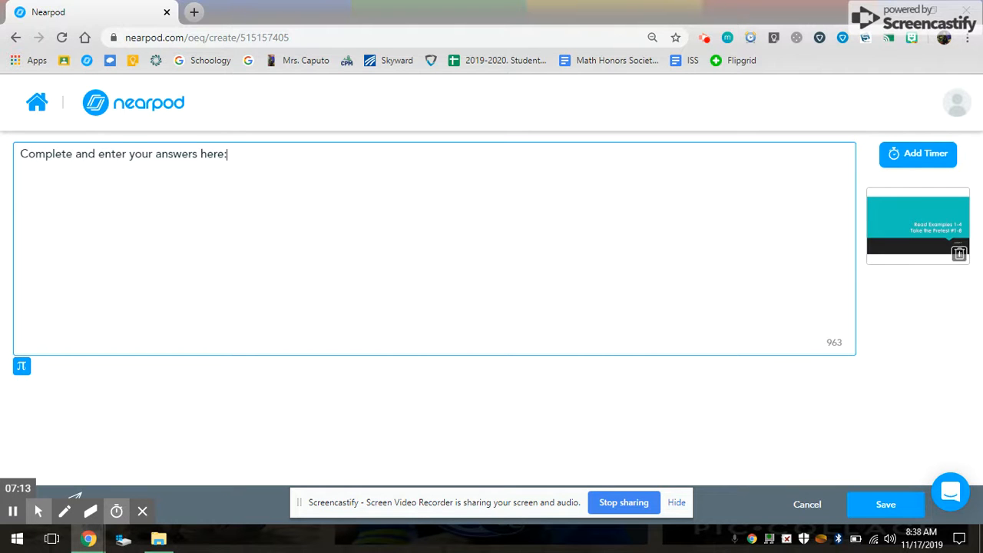
{"action": "left_click", "coordinate": [870, 504]}
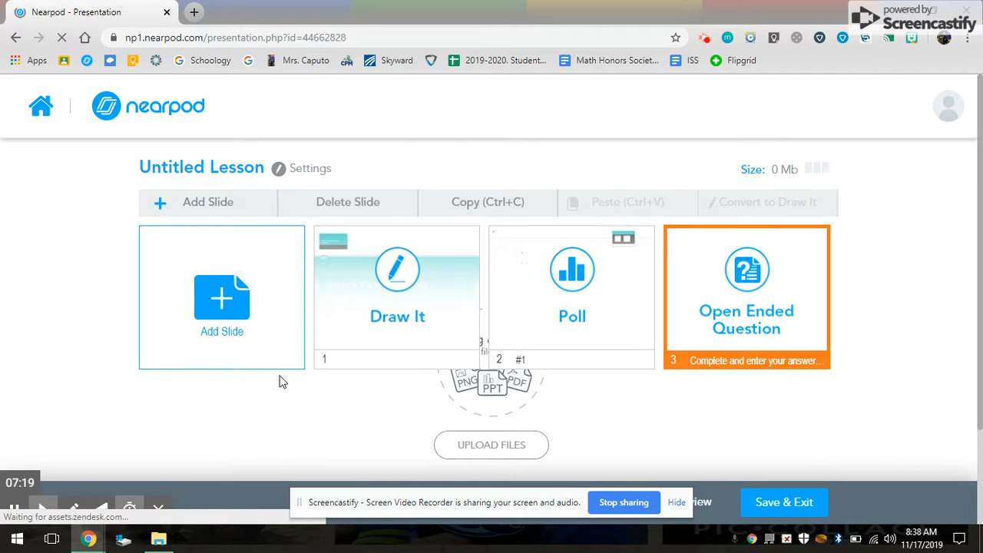
Browse the activity types and add a Collaborate! activity as the lesson's fourth slide.
{"action": "left_click", "coordinate": [233, 312]}
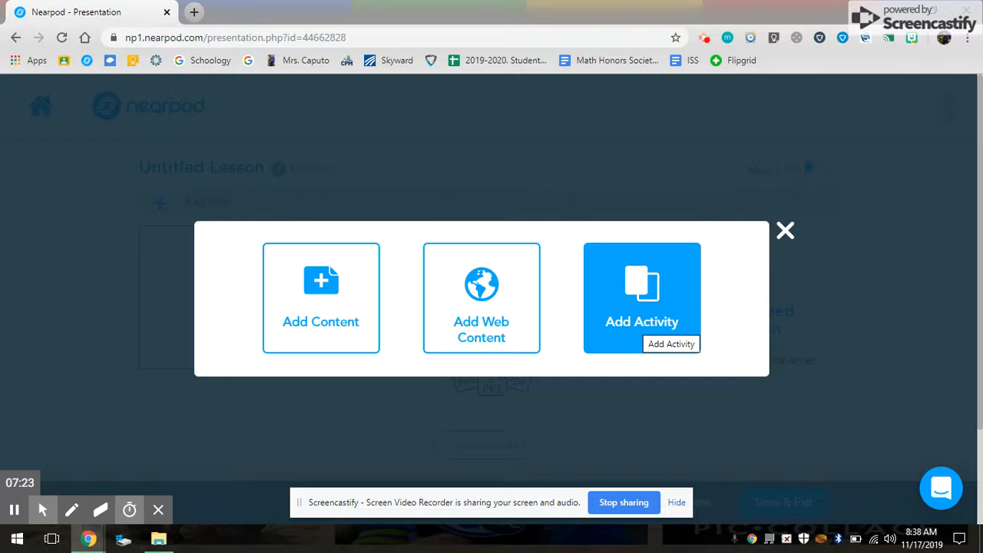
{"action": "left_click", "coordinate": [627, 310]}
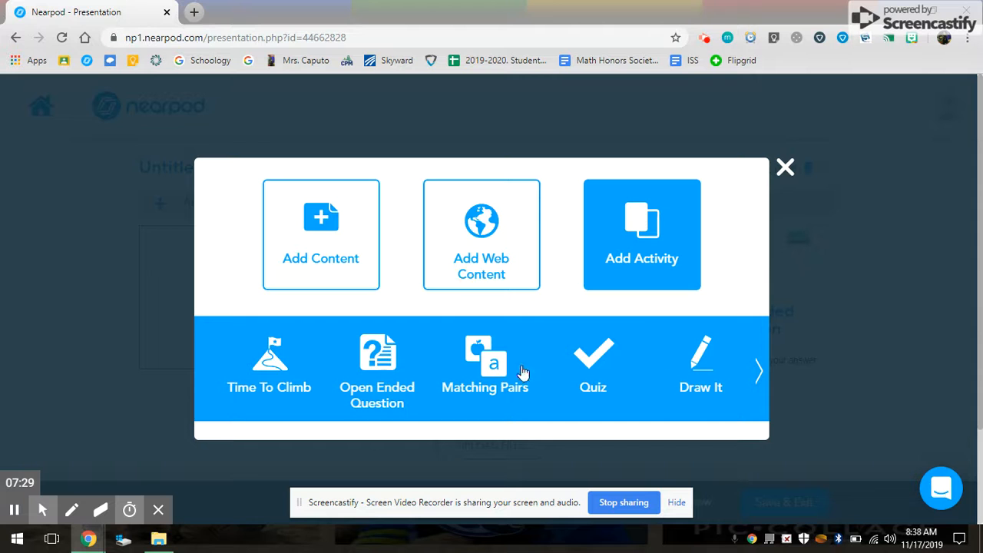
{"action": "left_click", "coordinate": [758, 376]}
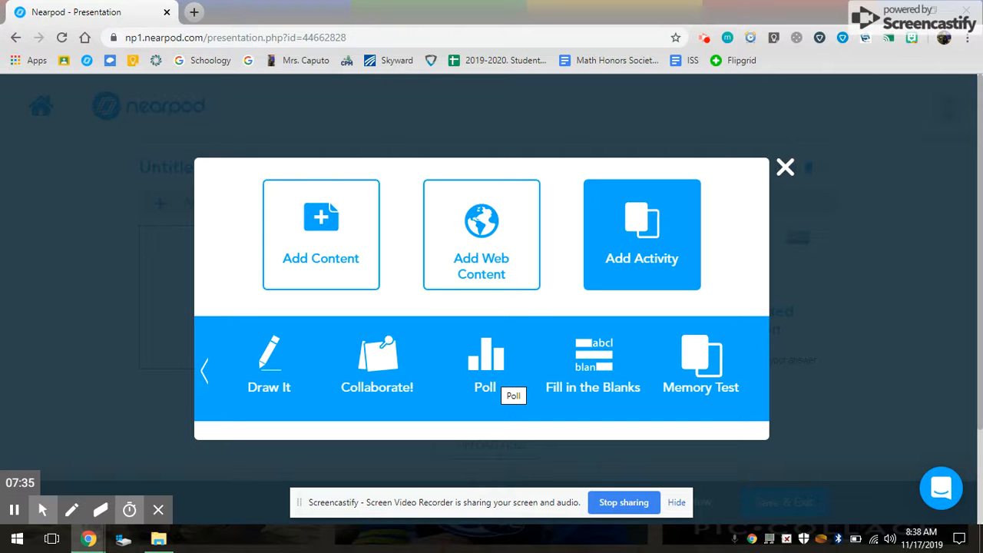
{"action": "left_click", "coordinate": [367, 376]}
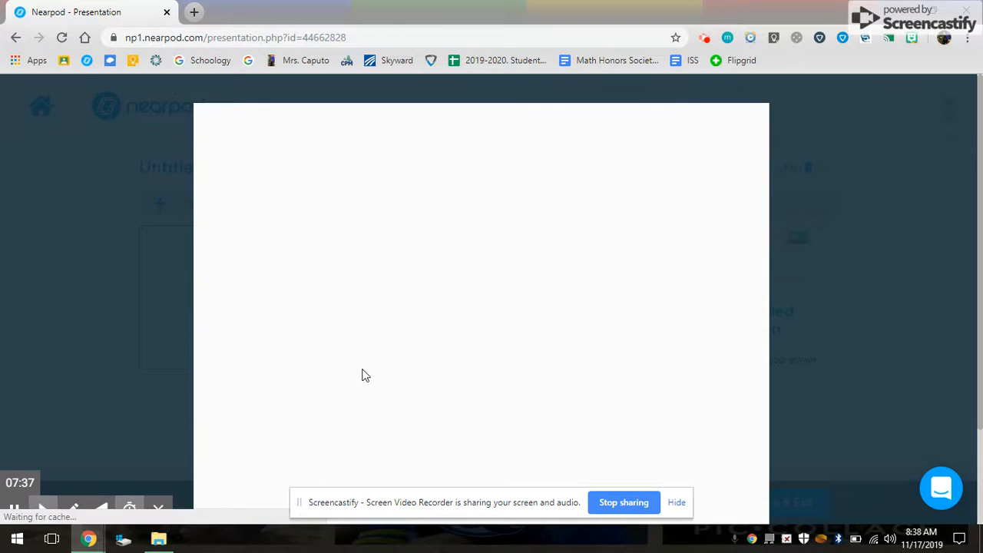
Title the Collaborate! board "Exit Ticket" and describe it as "Explain how you can check to make sure your answer is correct when solving an equation".
{"action": "left_click", "coordinate": [377, 182]}
{"action": "type", "text": "Exit Ticket"}
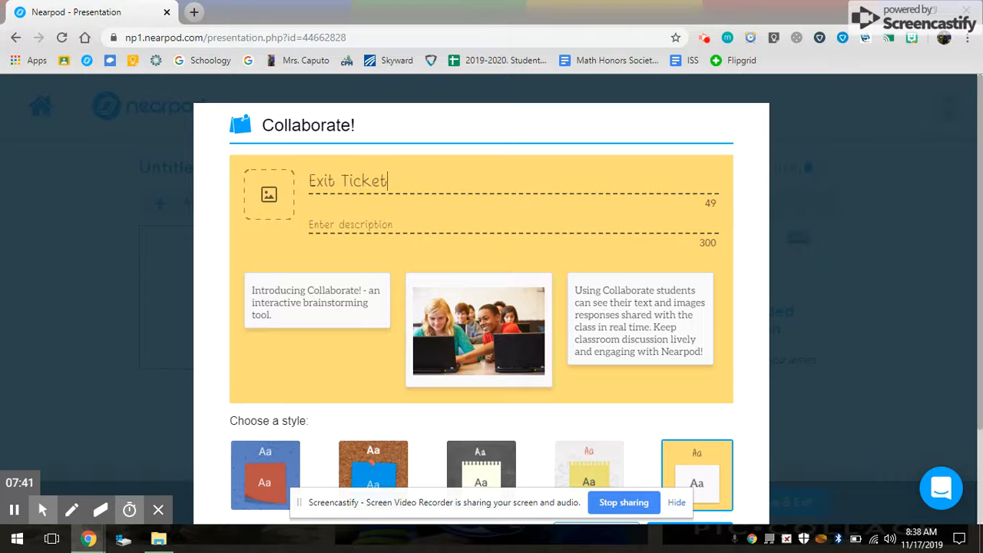
{"action": "type", "text": "Explain how"}
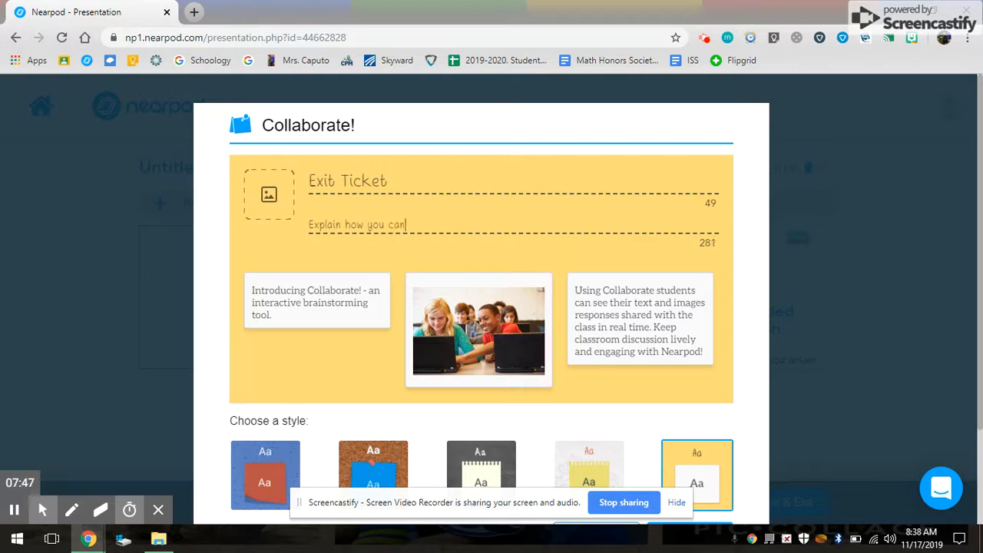
{"action": "type", "text": "you can check to make sure your answer is correct when solv"}
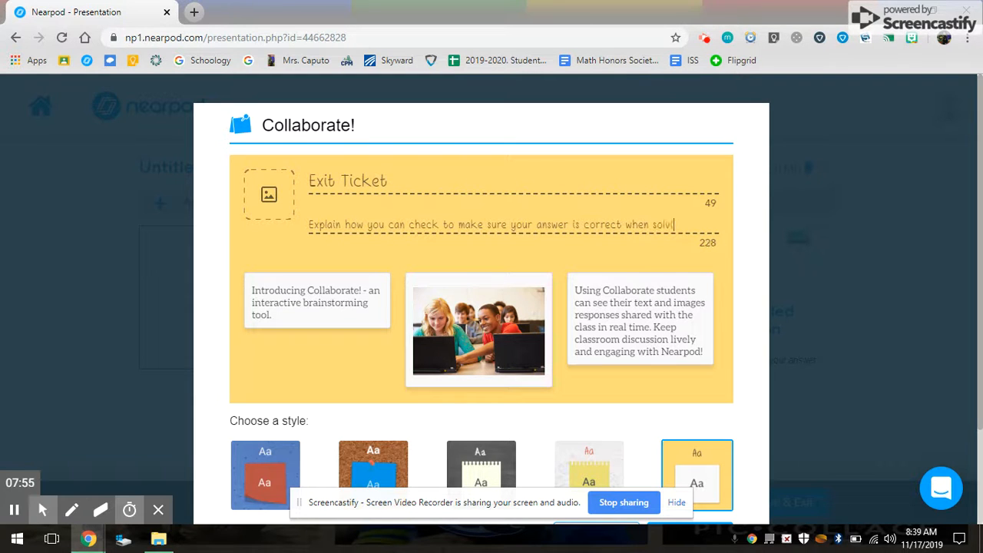
{"action": "type", "text": "quation"}
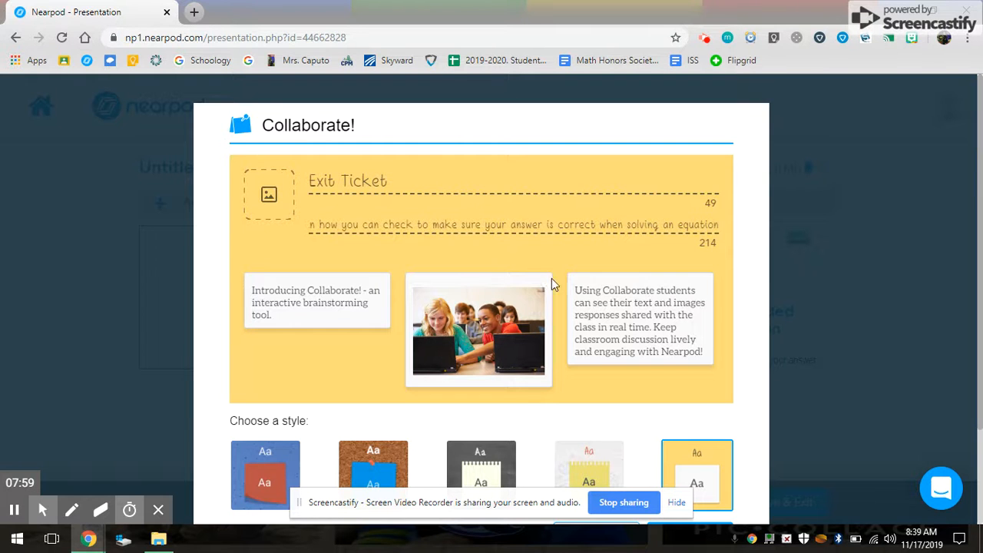
Choose the cork board style with blue notes for the Collaborate! board and save the activity.
{"action": "left_click", "coordinate": [391, 469]}
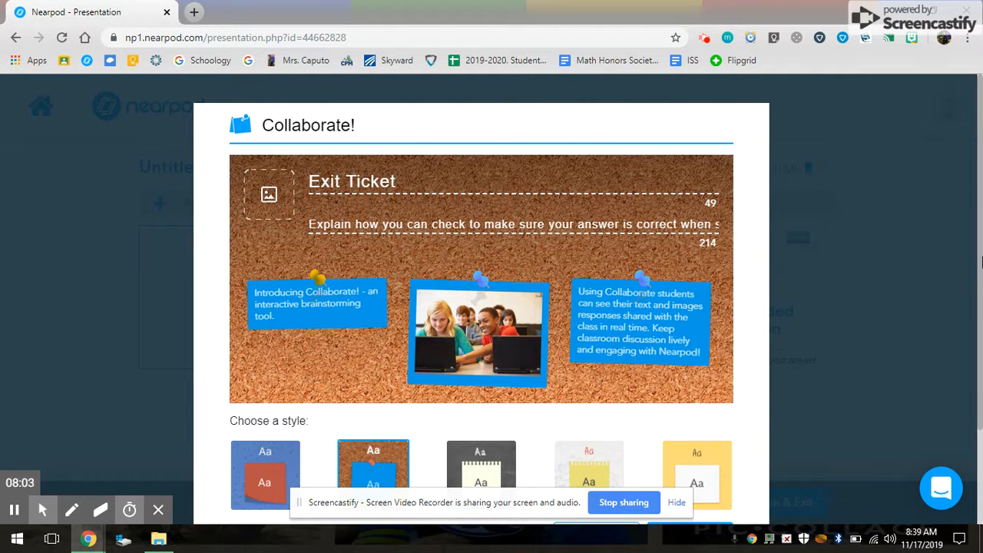
{"action": "scroll", "coordinate": [982, 367], "scroll_direction": "down", "scroll_amount": 1}
{"action": "left_click", "coordinate": [712, 443]}
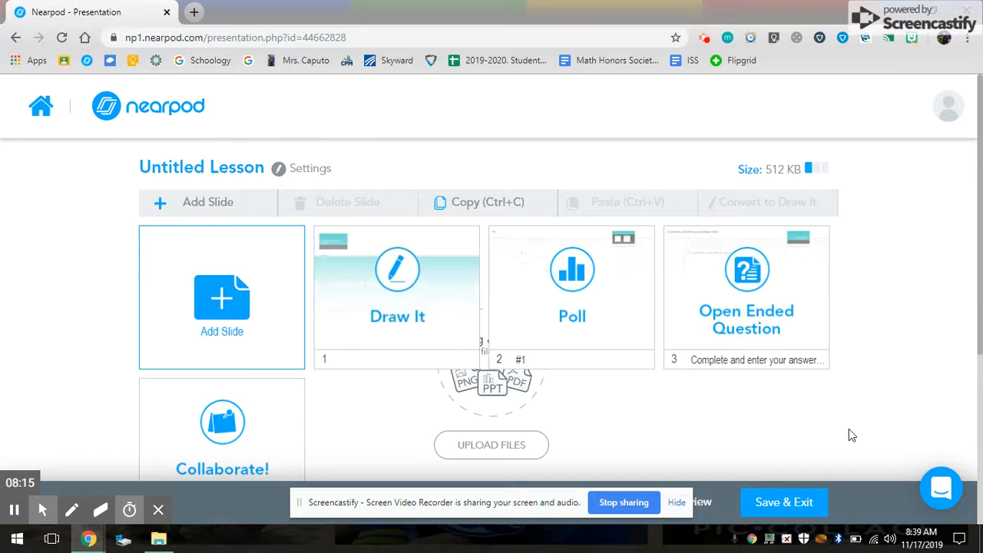
Start saving the lesson and replace its title with "Lesson 9 Algebra".
{"action": "left_click", "coordinate": [783, 506]}
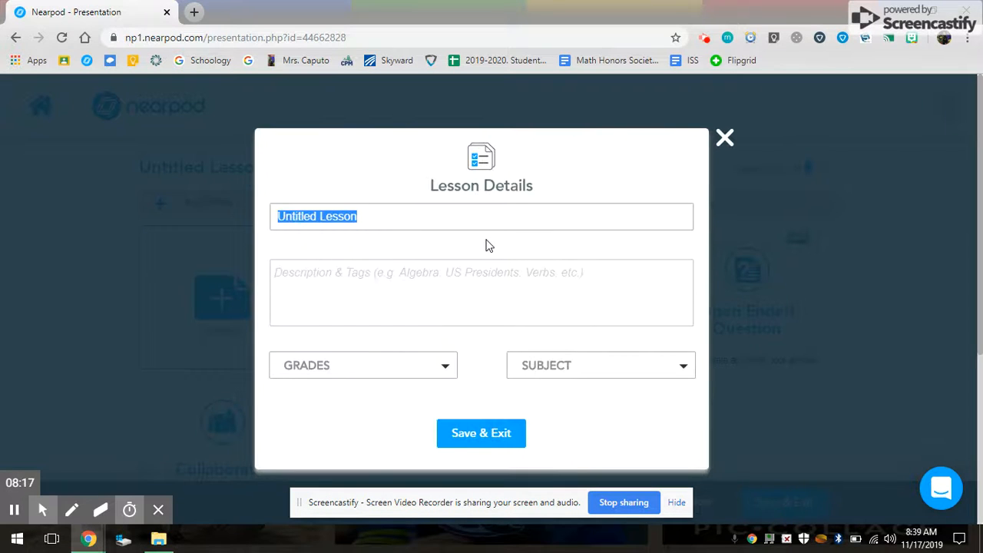
{"action": "type", "text": "Les"}
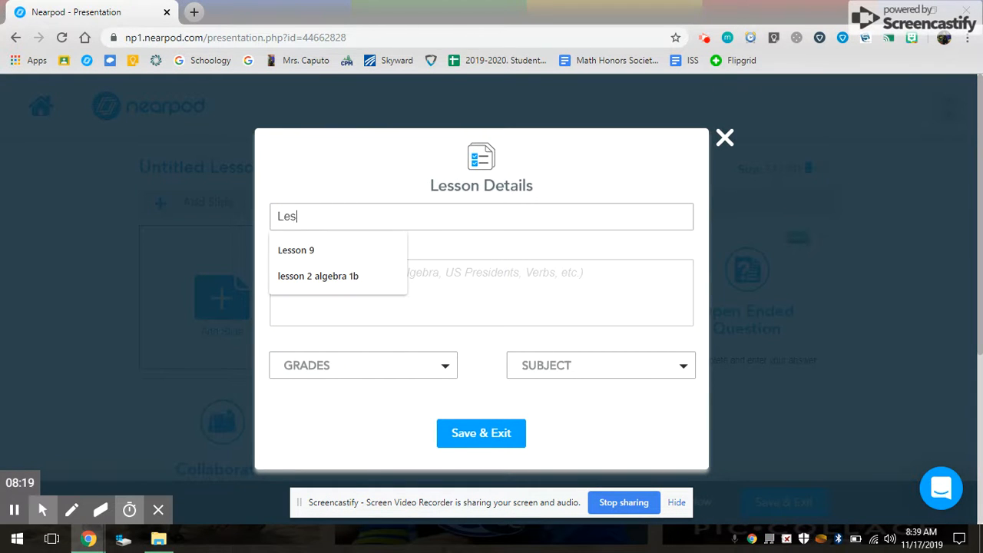
{"action": "type", "text": "son 9 Algebra"}
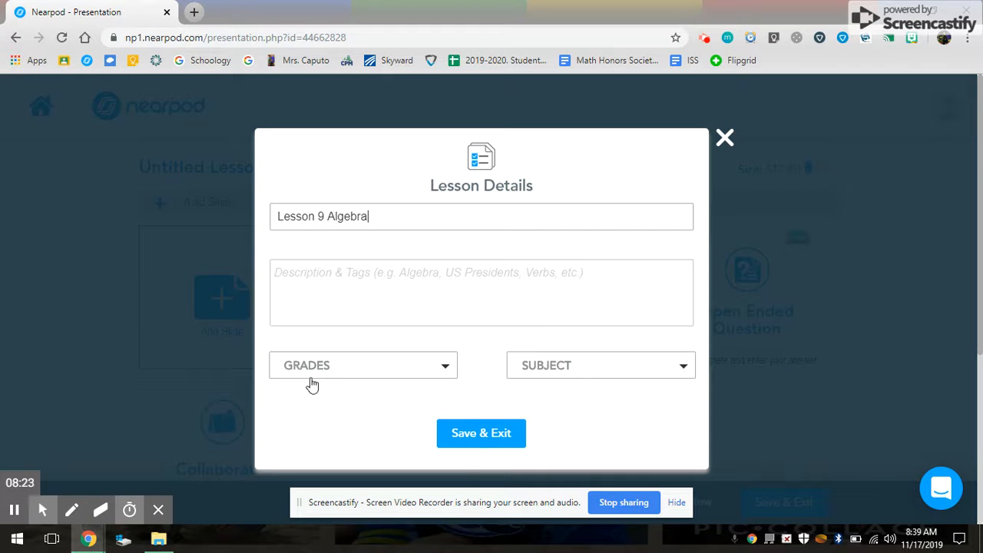
Set the lesson's grade to 10th and its subject to Math, and save and exit the lesson.
{"action": "left_click", "coordinate": [312, 382]}
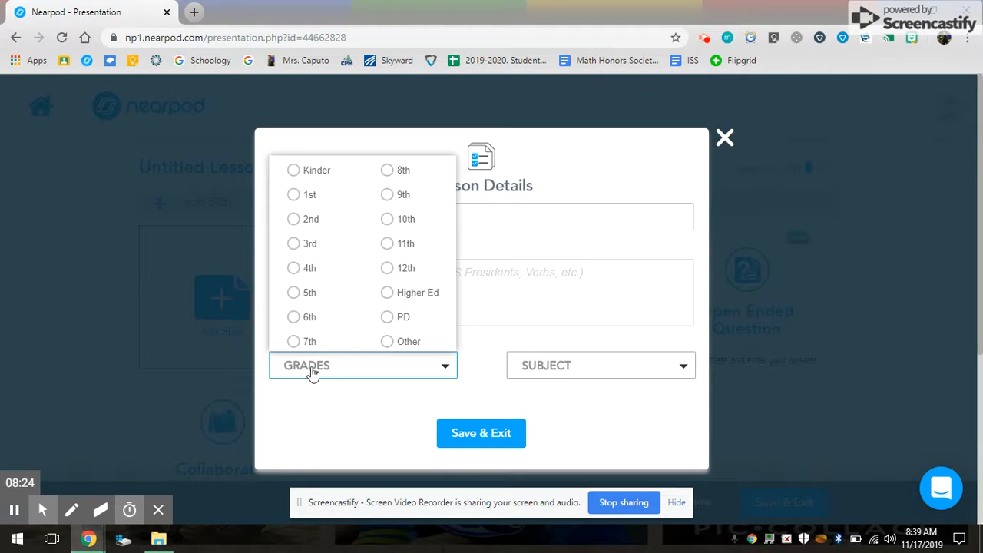
{"action": "left_click", "coordinate": [407, 221]}
{"action": "left_click", "coordinate": [511, 367]}
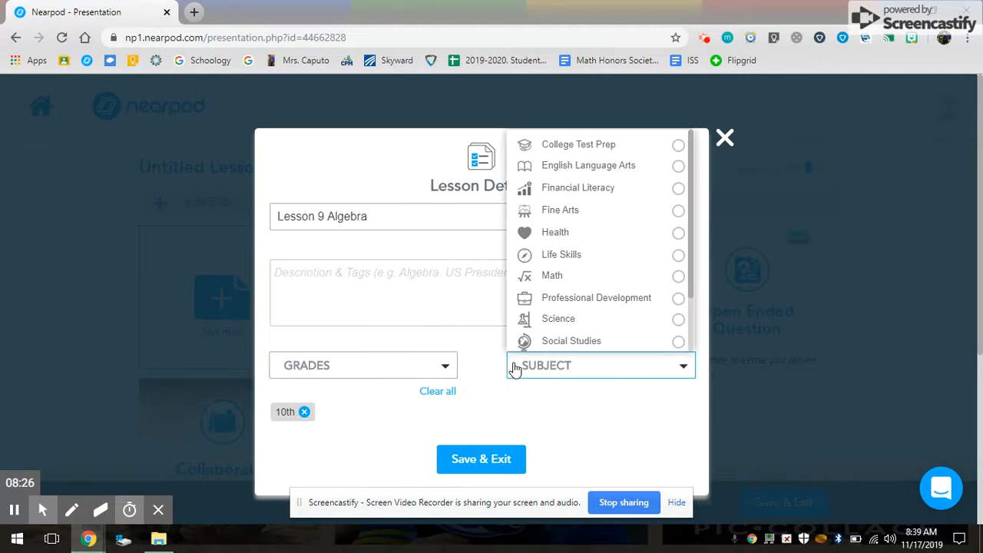
{"action": "left_click", "coordinate": [548, 281]}
{"action": "left_click", "coordinate": [505, 459]}
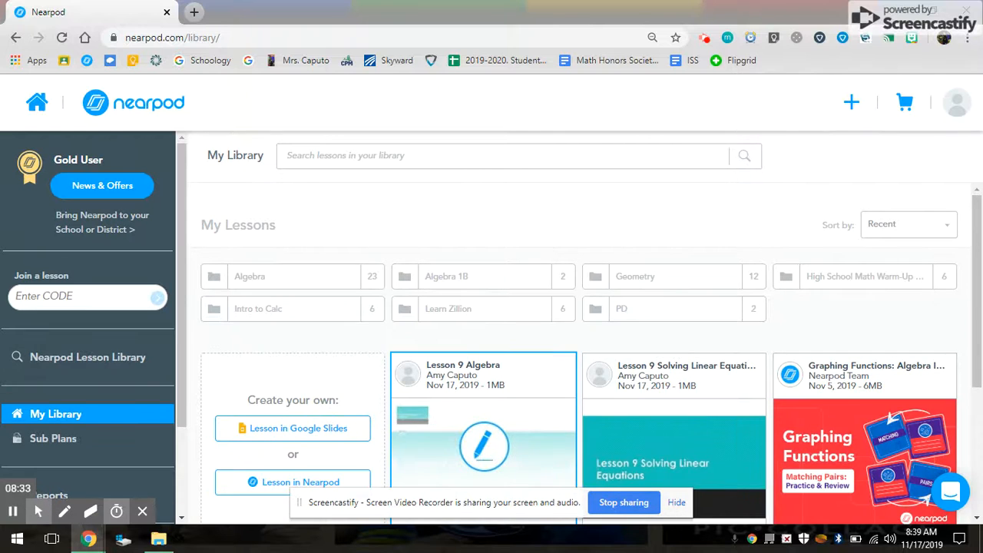
Preview the Lesson 9 Solving Linear Equations lesson through its fourth slide and return to the library.
{"action": "scroll", "coordinate": [971, 253], "scroll_direction": "down", "scroll_amount": 2}
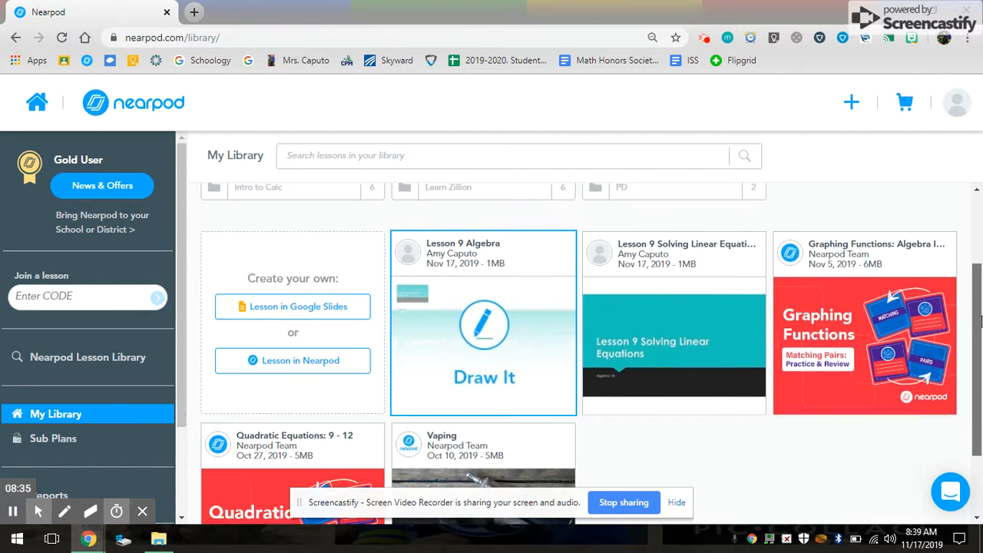
{"action": "mouse_move", "coordinate": [714, 411]}
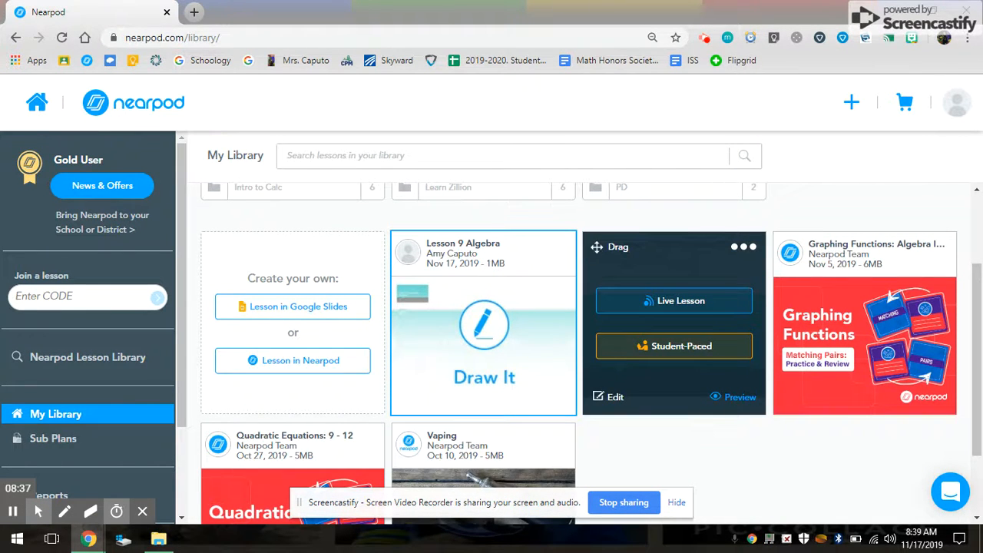
{"action": "left_click", "coordinate": [731, 401]}
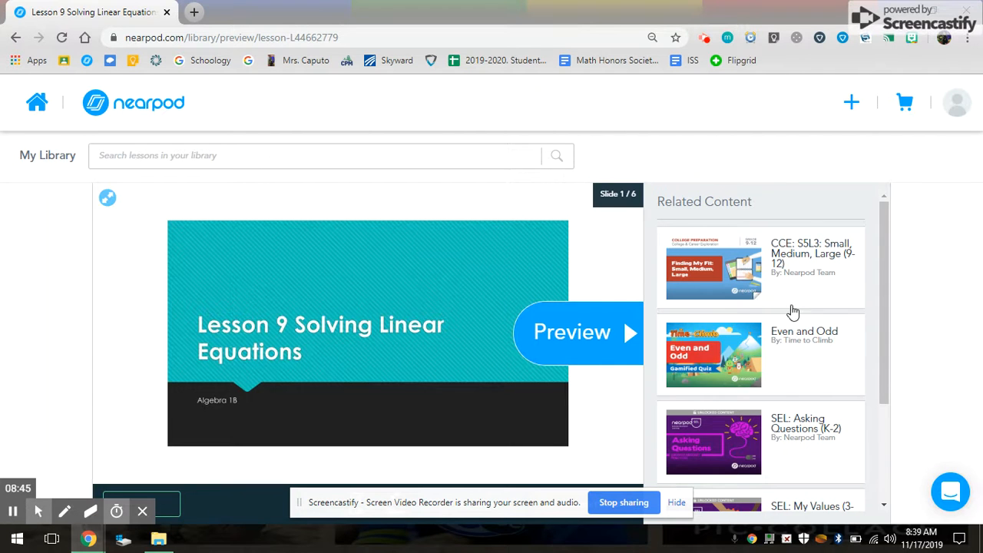
{"action": "left_click", "coordinate": [566, 351]}
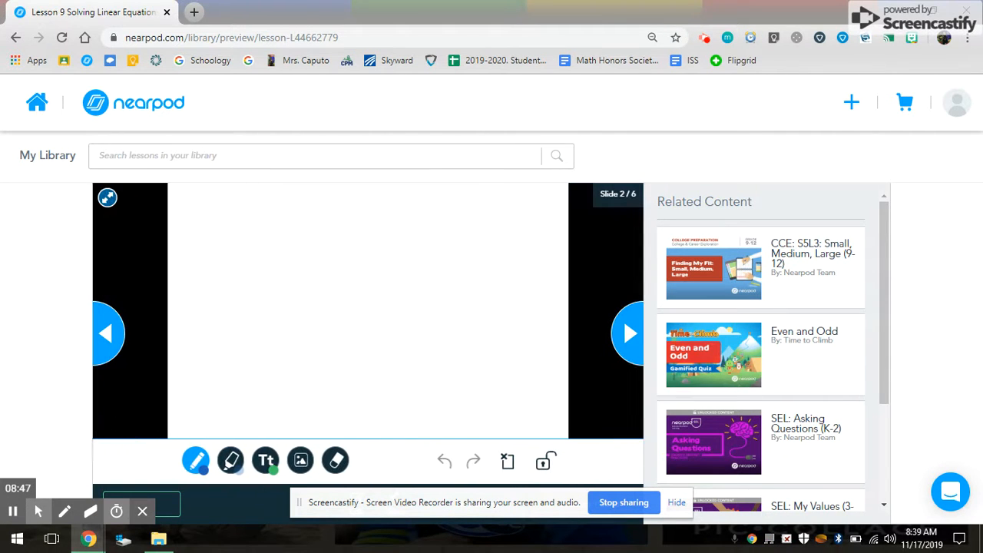
{"action": "left_click", "coordinate": [627, 336]}
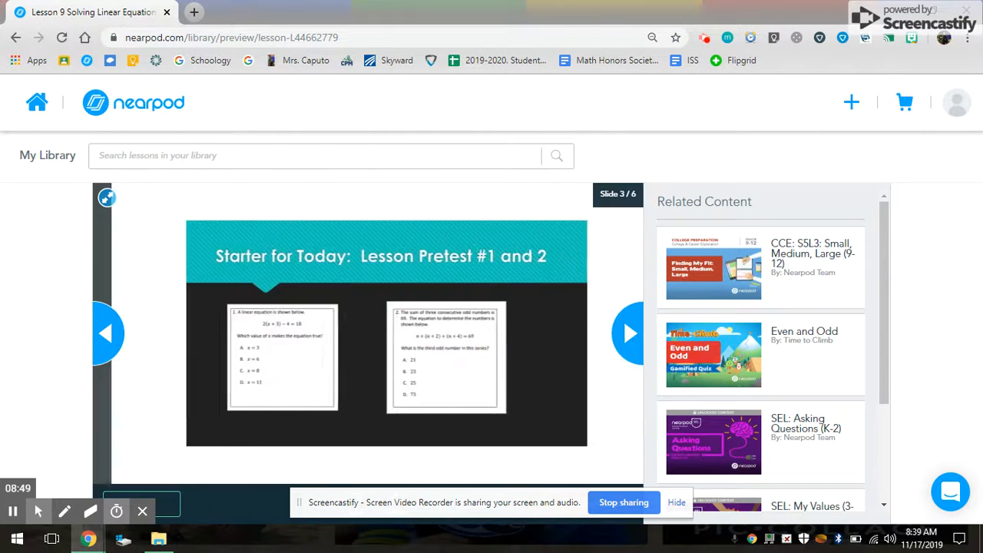
{"action": "left_click", "coordinate": [626, 338]}
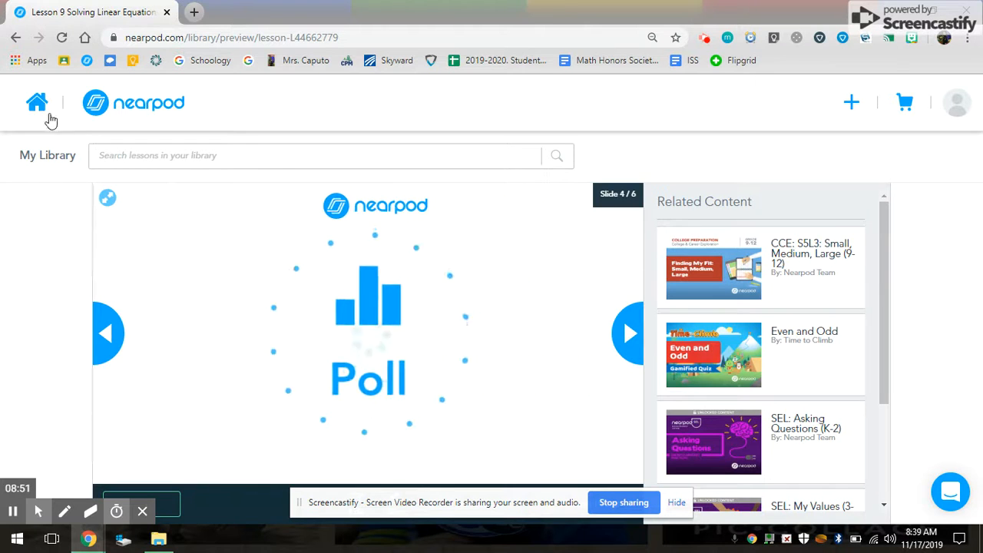
{"action": "left_click", "coordinate": [37, 107]}
Open the preview of the Lesson 9 Algebra lesson from the library.
{"action": "mouse_move", "coordinate": [541, 461]}
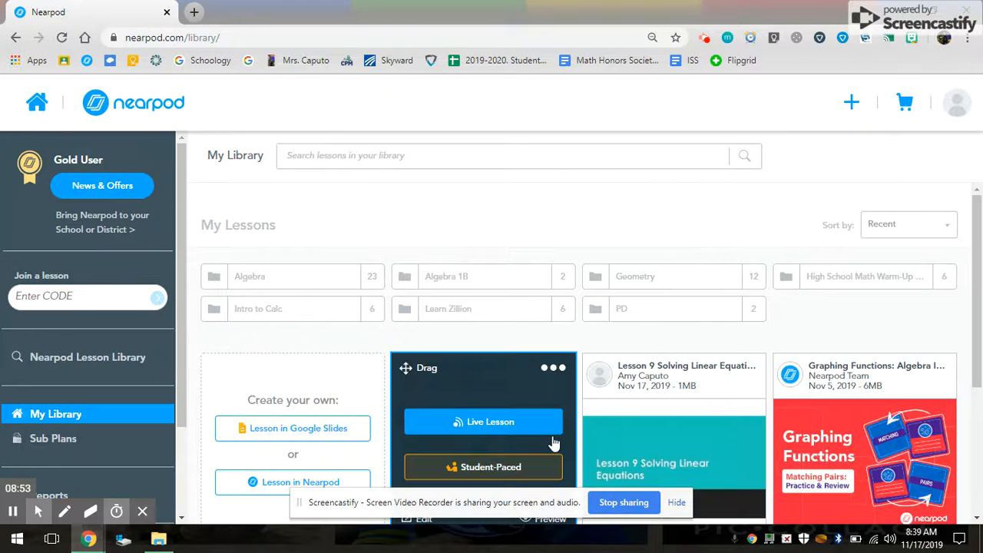
{"action": "scroll", "coordinate": [582, 371], "scroll_direction": "down", "scroll_amount": 2}
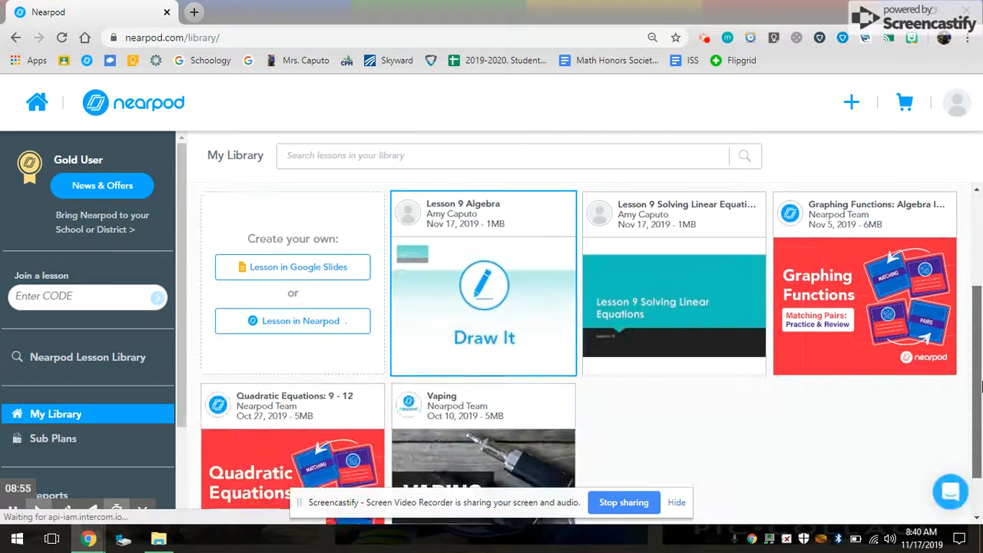
{"action": "left_click", "coordinate": [552, 358]}
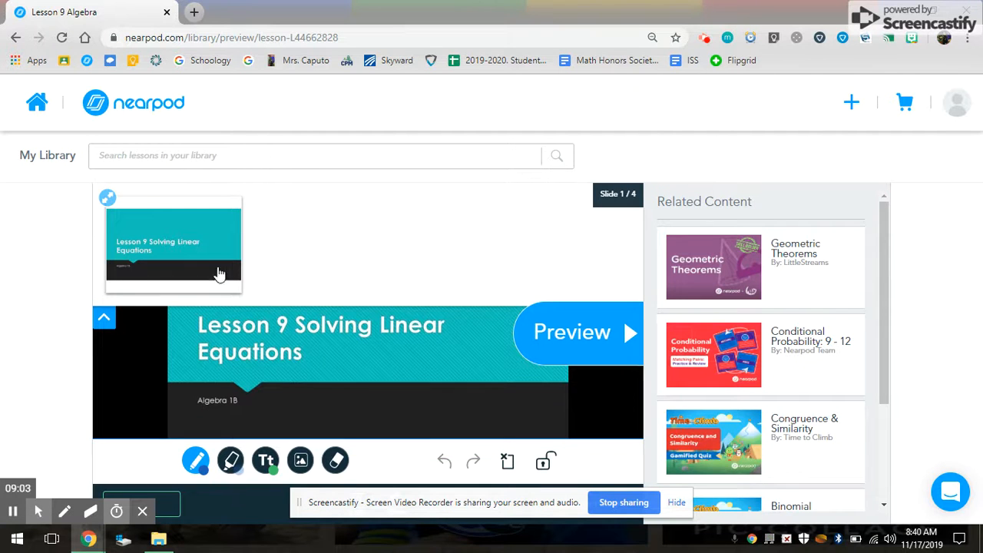
Highlight the word "Solving" in the Draw It slide's title with the dark gray highlighter.
{"action": "left_click", "coordinate": [230, 460]}
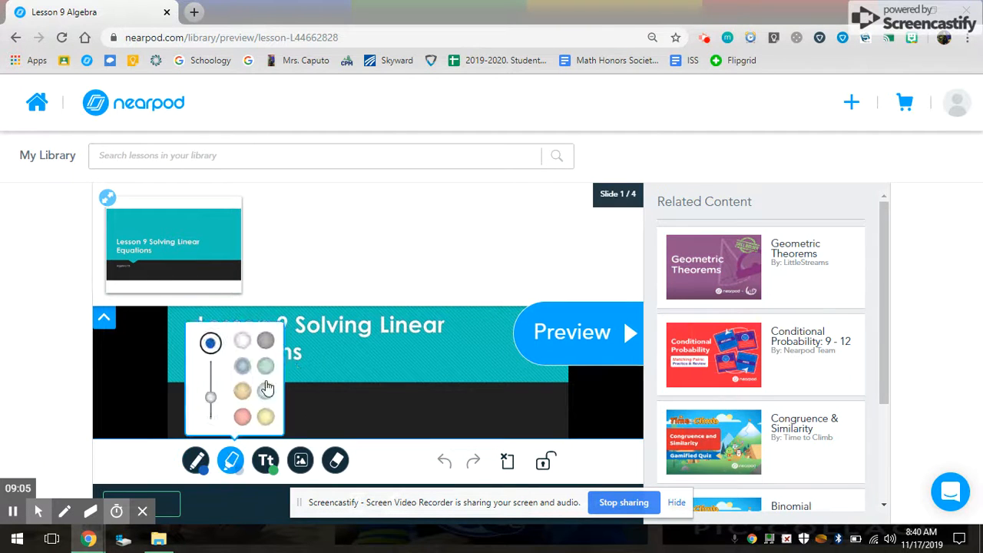
{"action": "left_click", "coordinate": [266, 332]}
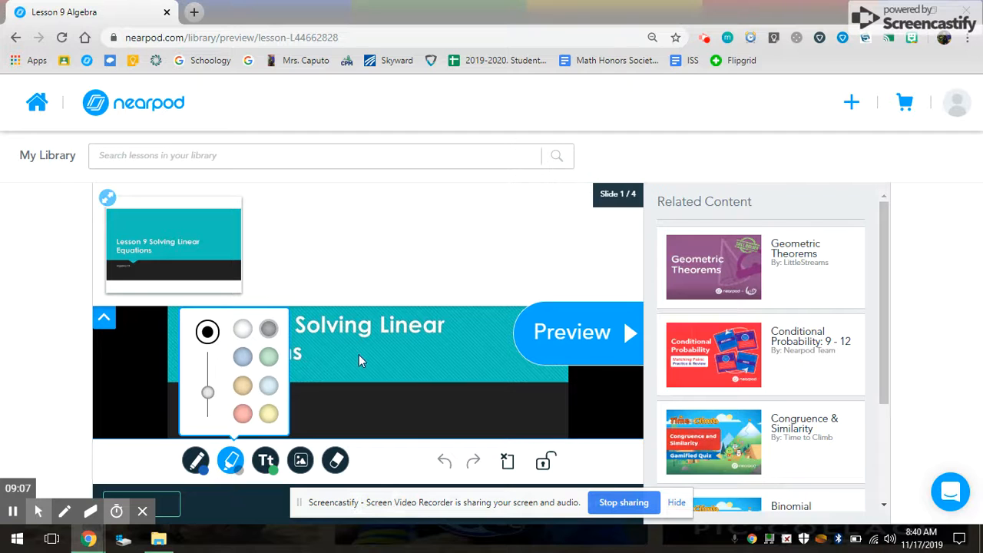
{"action": "left_click_drag", "start_coordinate": [311, 326], "coordinate": [367, 332]}
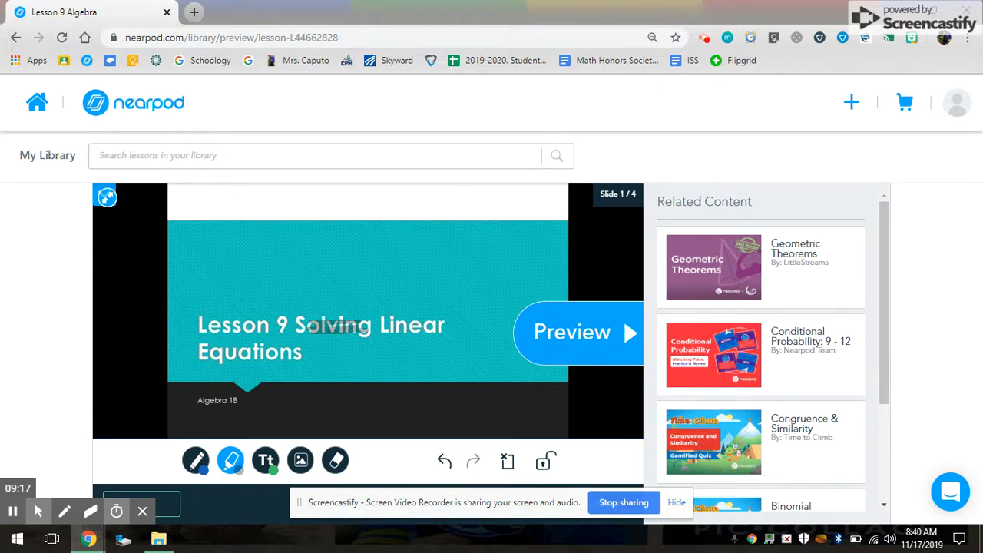
Advance the preview to the Poll slide, enlarge its reference image and close it.
{"action": "left_click", "coordinate": [577, 338]}
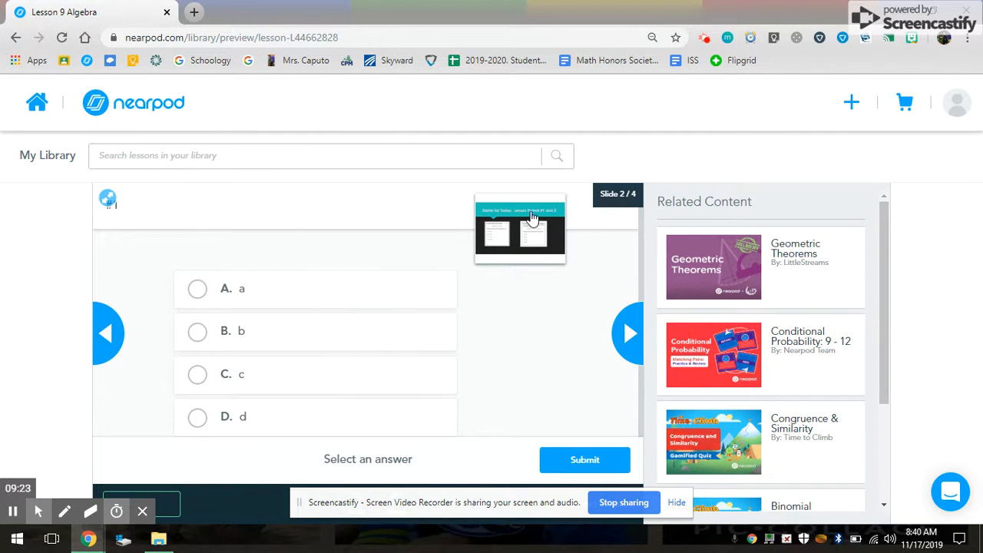
{"action": "left_click", "coordinate": [535, 221]}
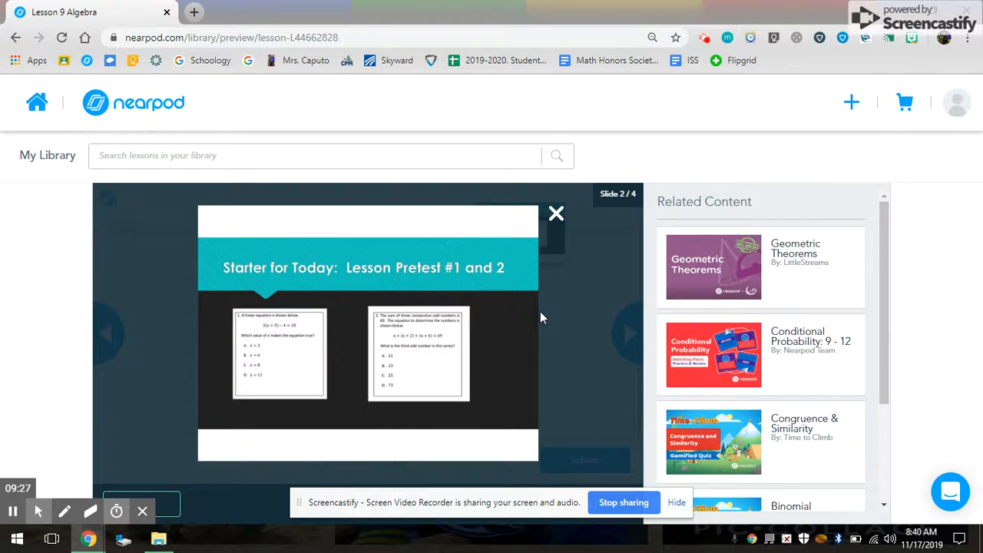
{"action": "left_click", "coordinate": [562, 341]}
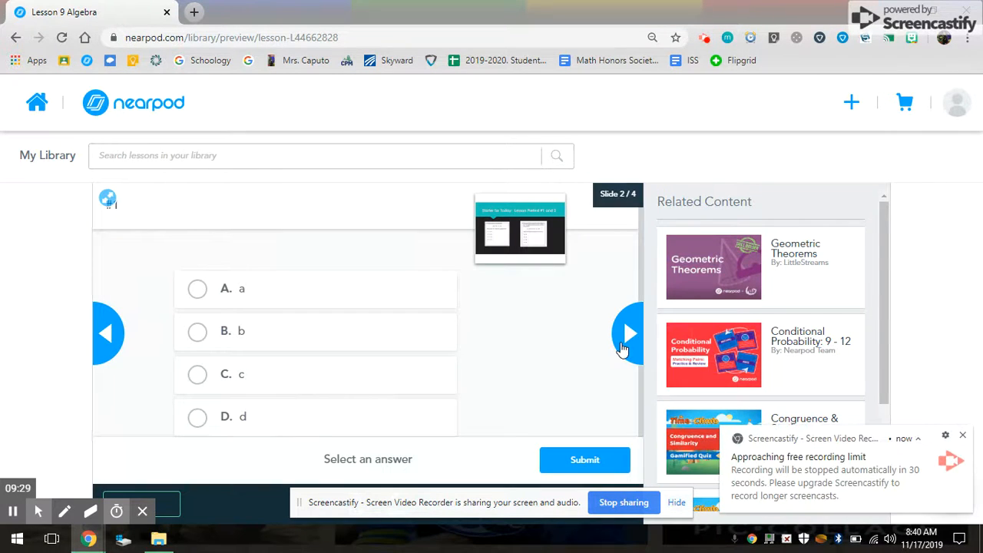
Check the Open-Ended Question slide's reference image at full size, and continue to the Exit Ticket Collaborate! slide.
{"action": "left_click", "coordinate": [623, 337]}
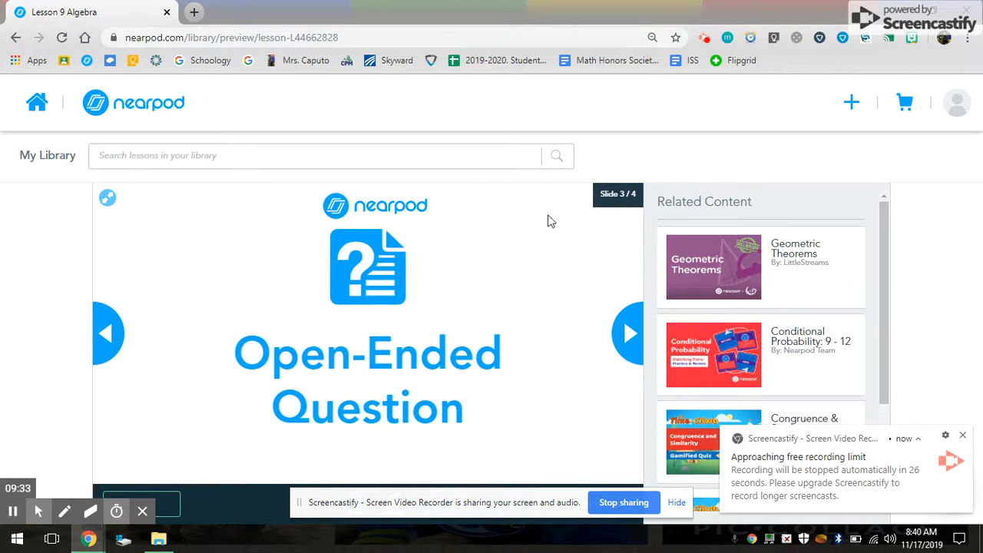
{"action": "left_click", "coordinate": [499, 246]}
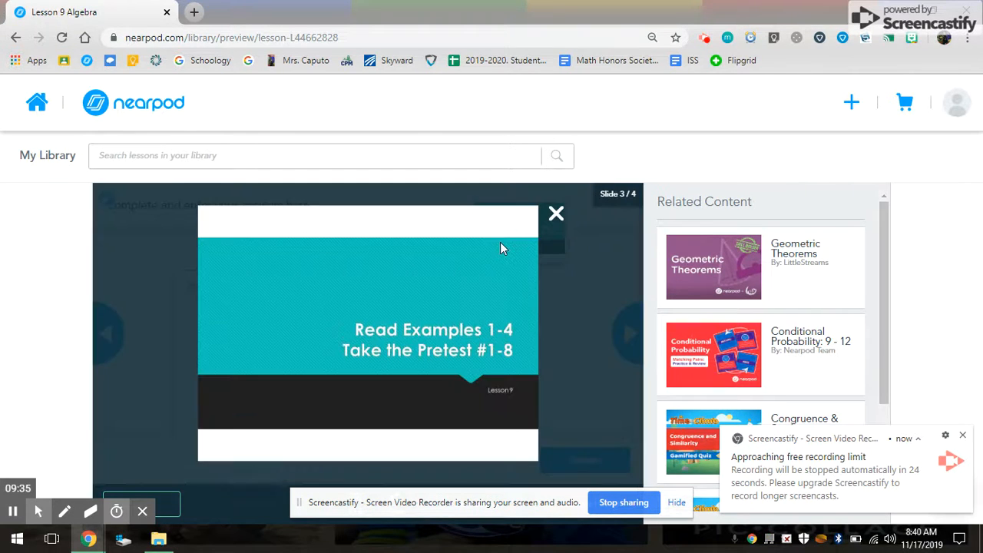
{"action": "left_click", "coordinate": [557, 213]}
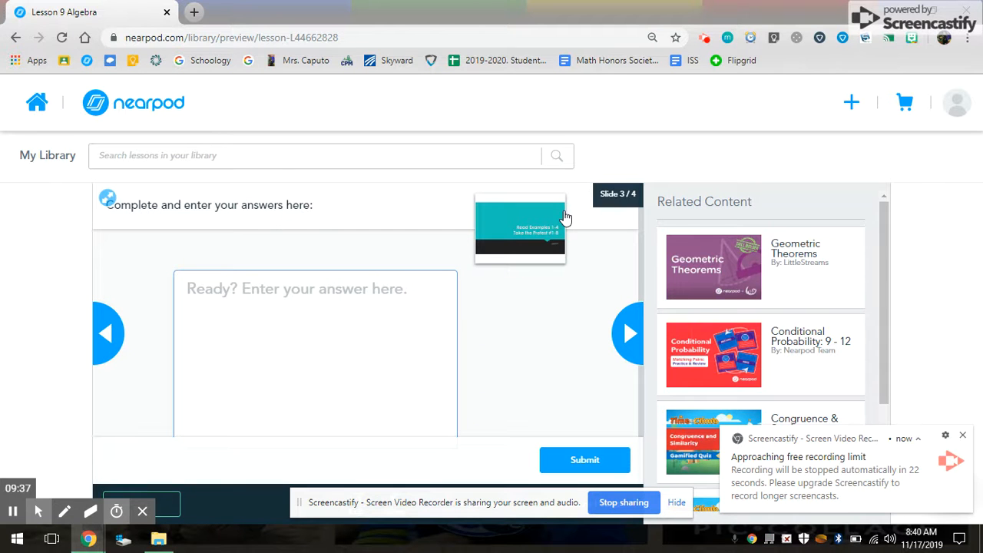
{"action": "left_click", "coordinate": [625, 338]}
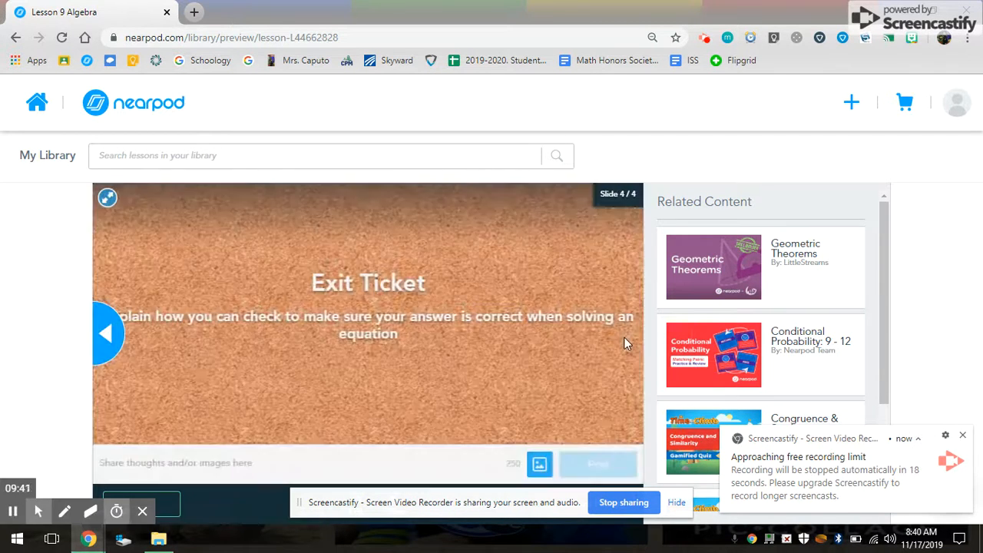